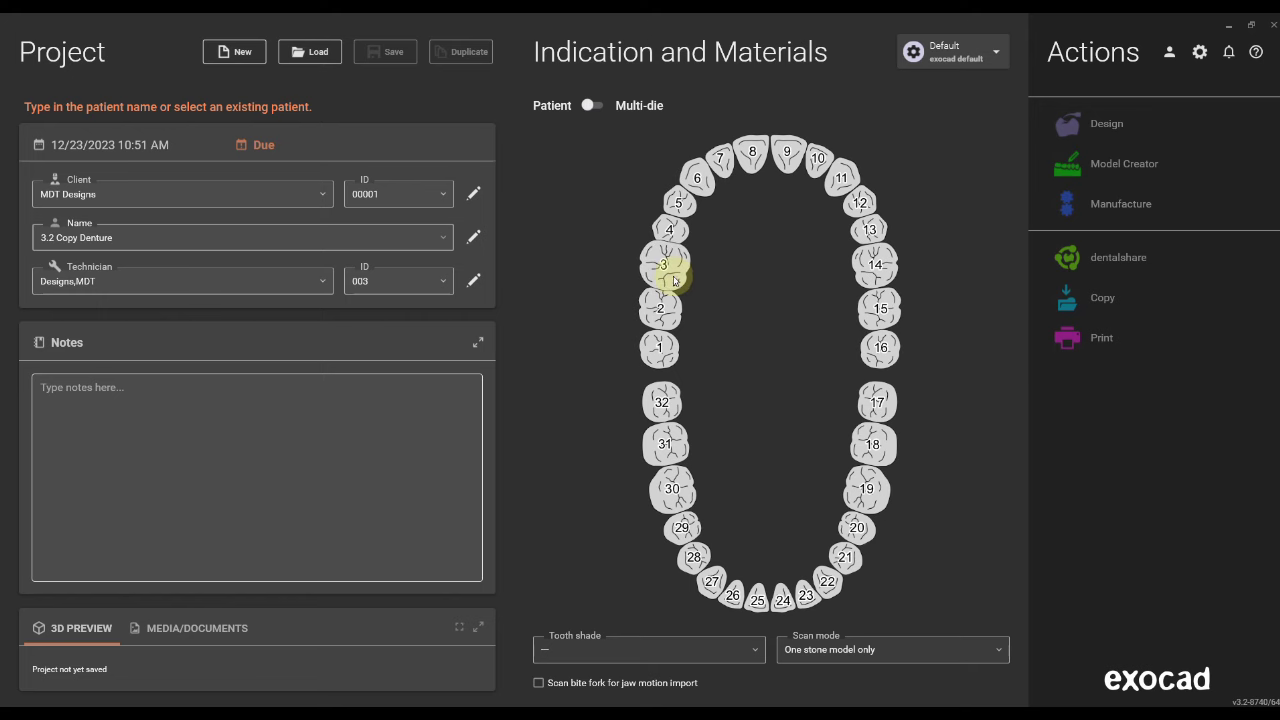
- Assign a full denture to tooth 2 with the Print Base, Mill Teeth material
left_click(660, 312)
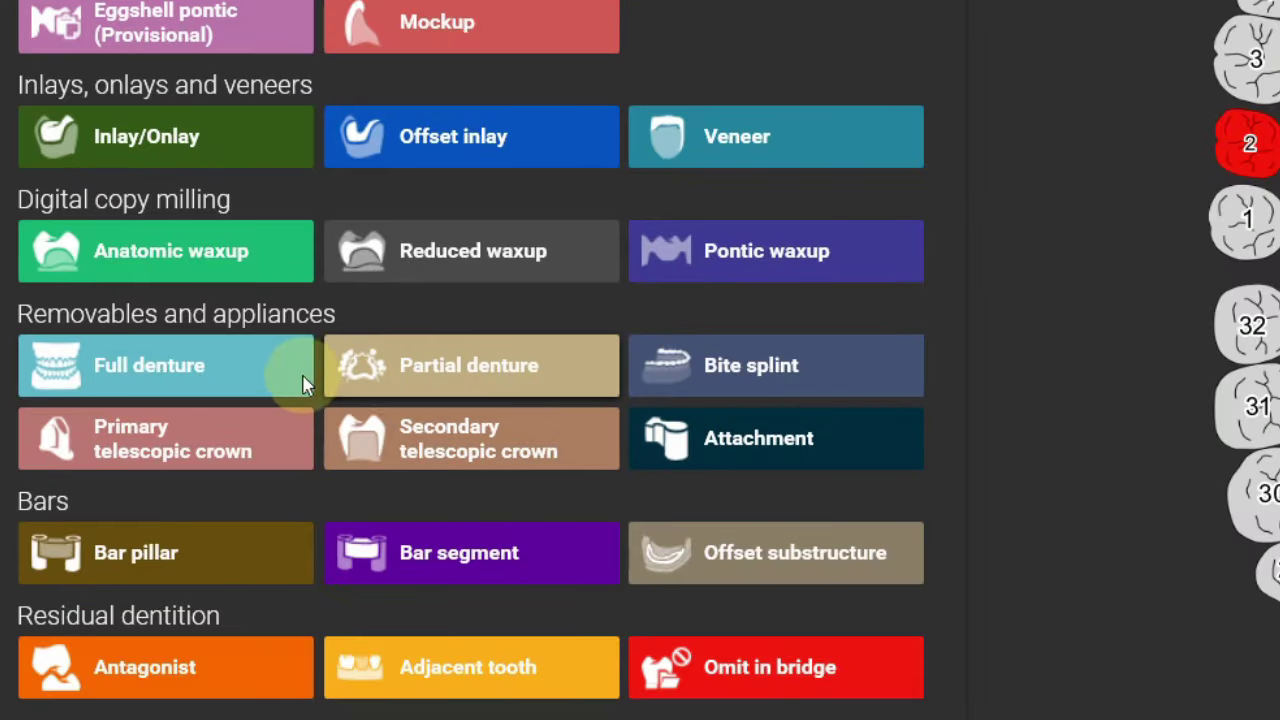
left_click(126, 431)
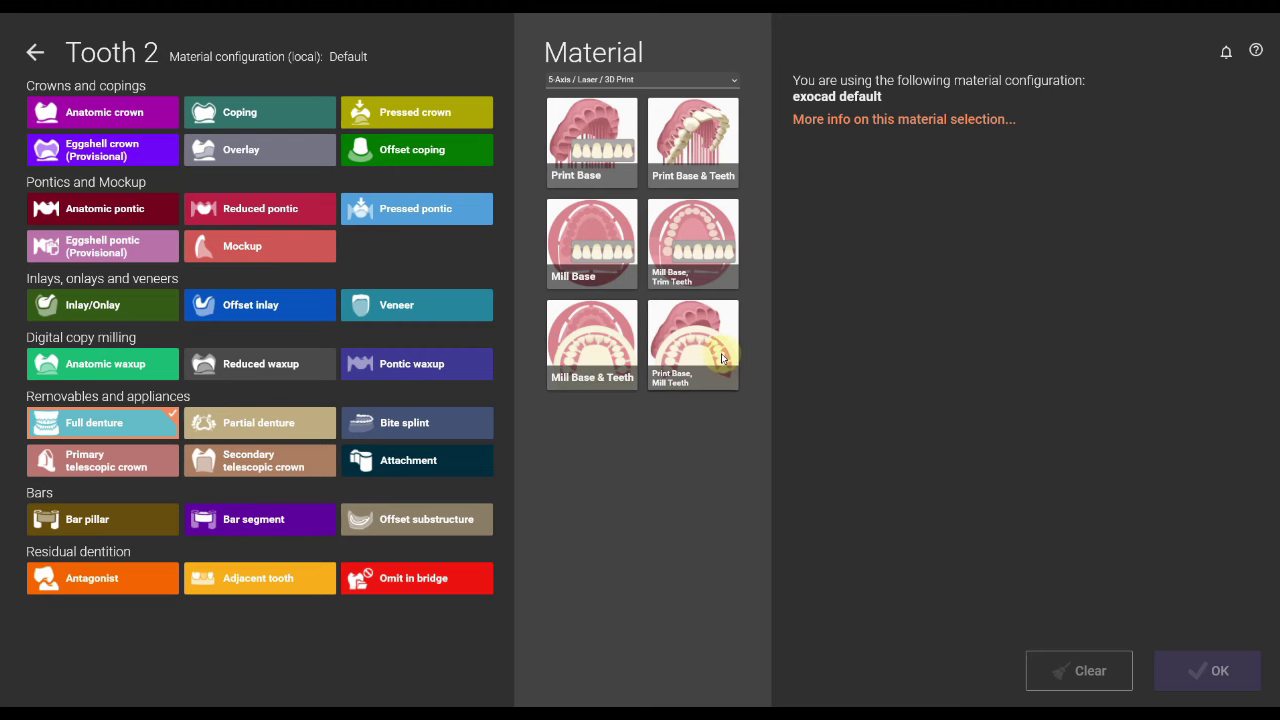
left_click(724, 358)
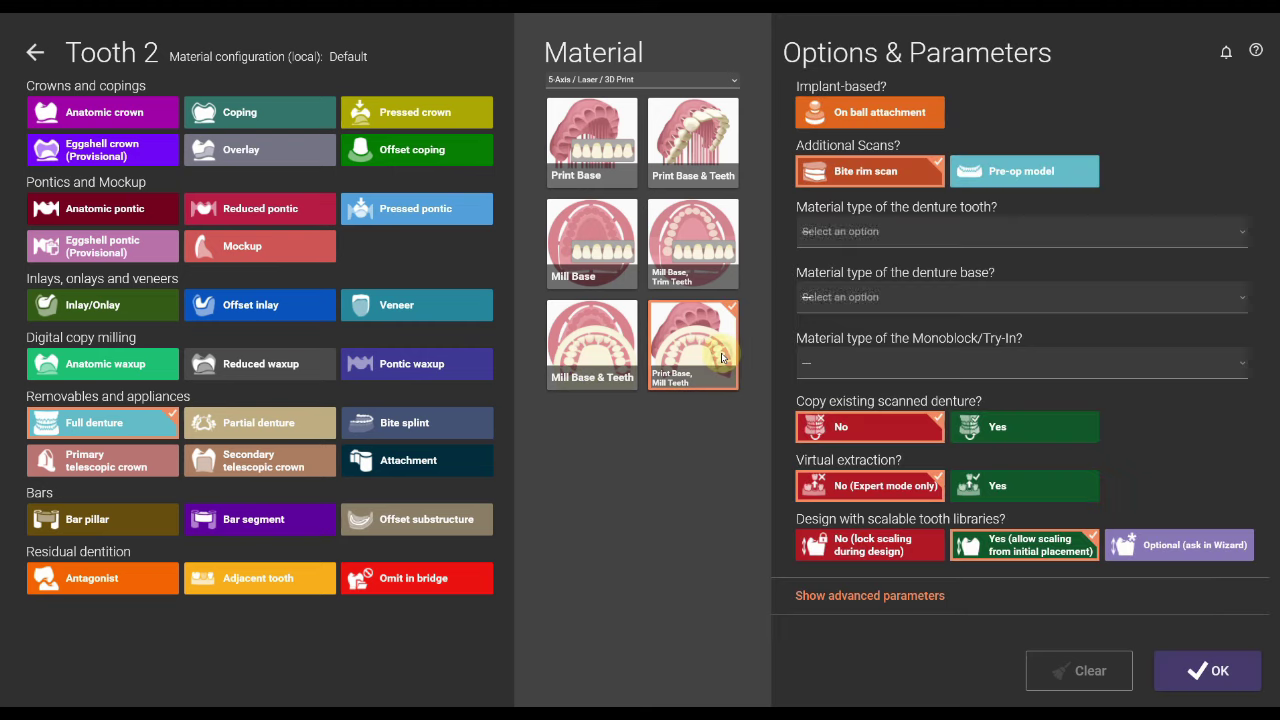
- Exclude the bite rim scan, enable copying of the existing scanned denture, and confirm an upper and lower arch denture
left_click(913, 175)
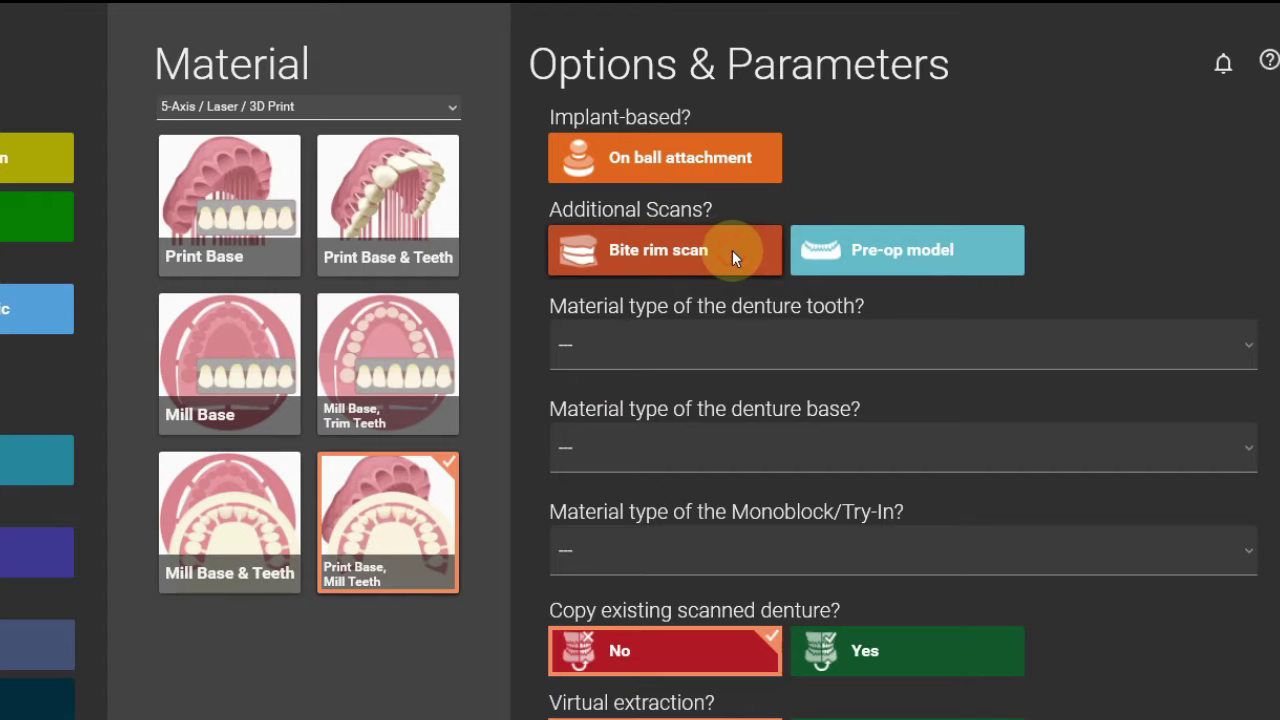
left_click(875, 644)
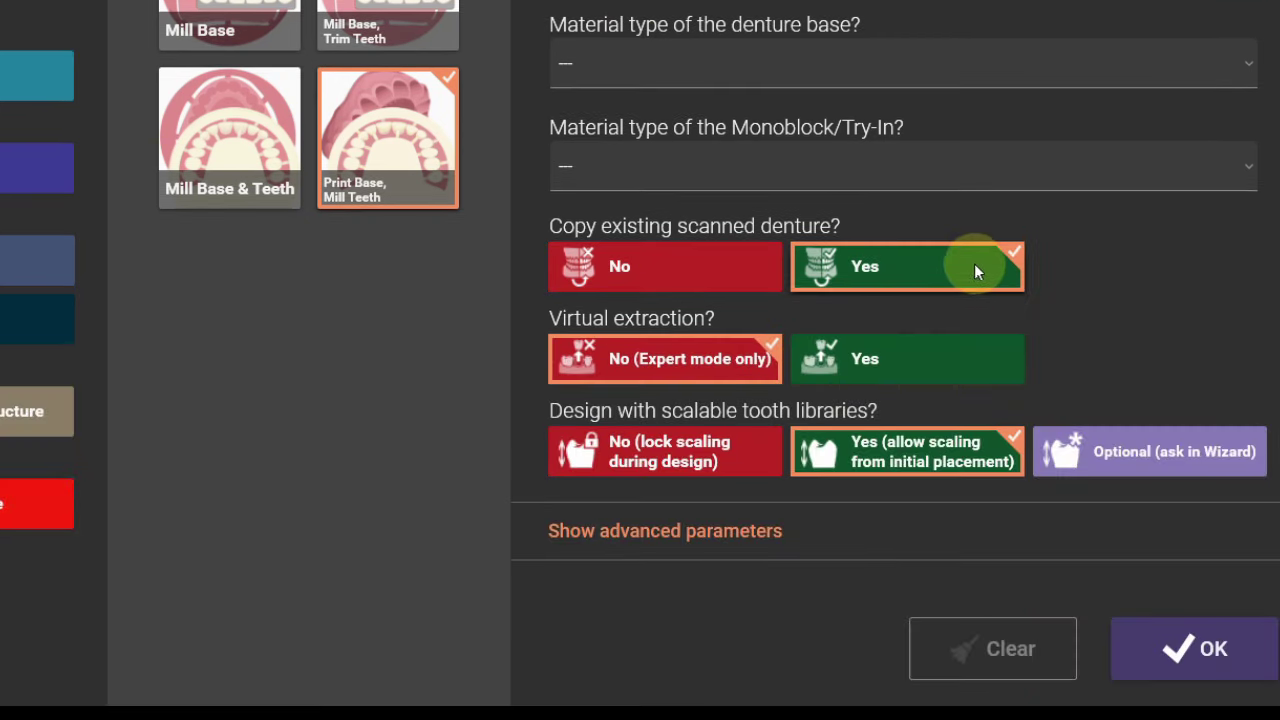
left_click(1213, 651)
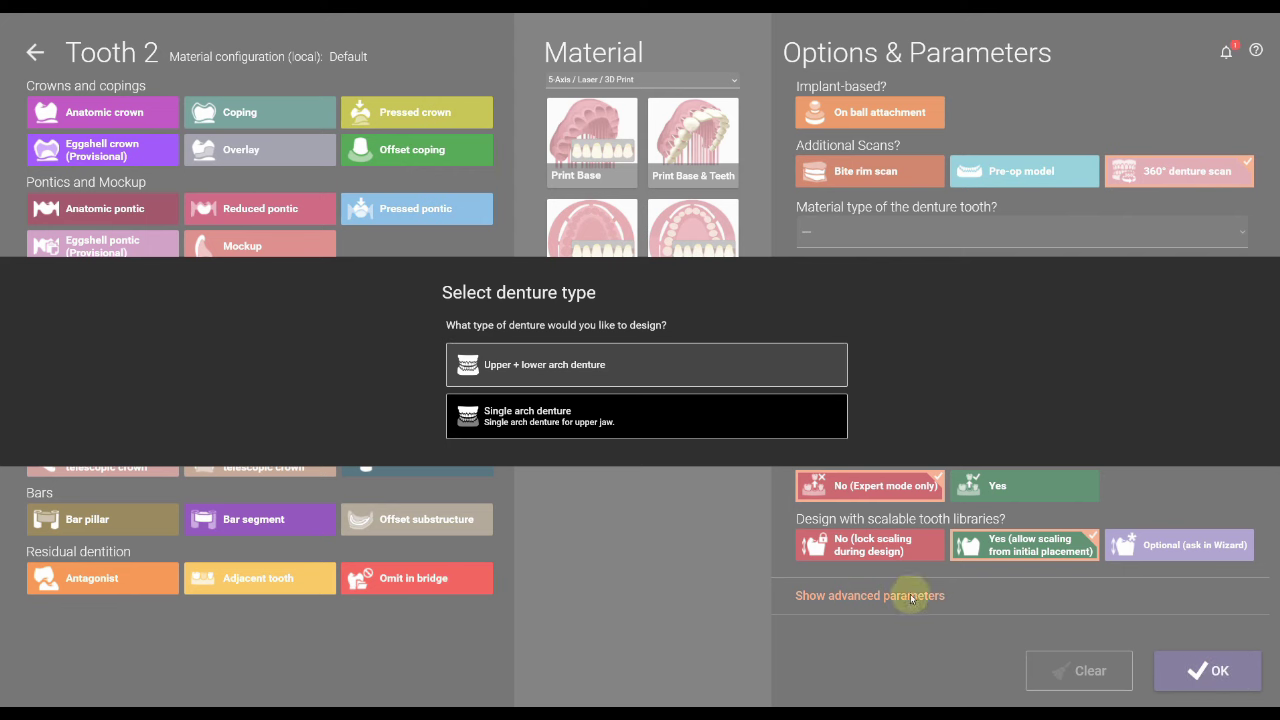
left_click(513, 368)
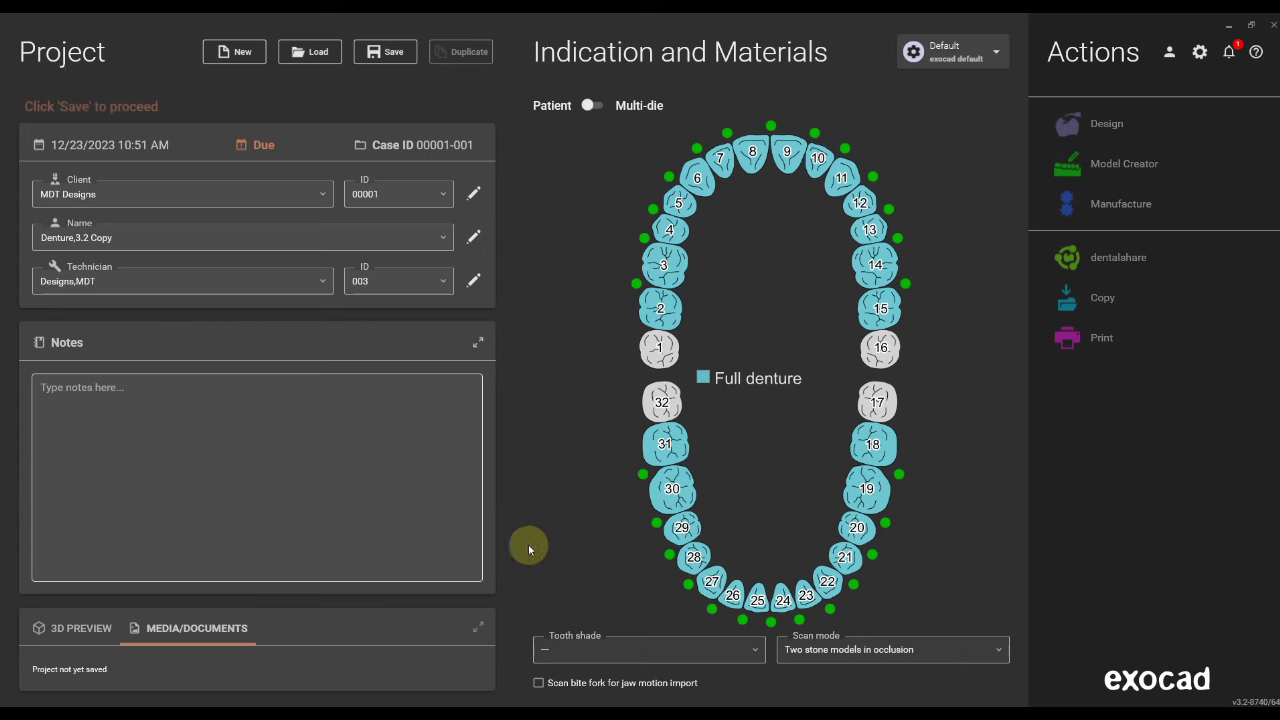
- Set the tooth shade to A1 and save the project
left_click(559, 649)
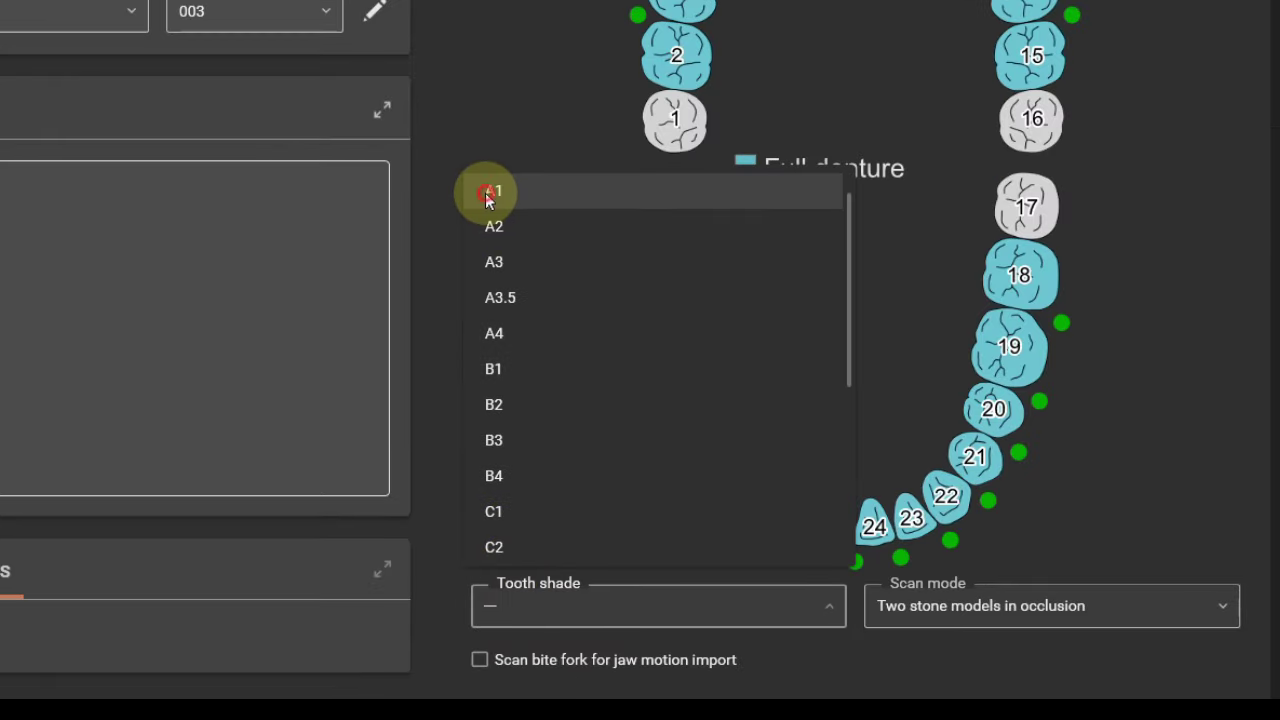
left_click(546, 393)
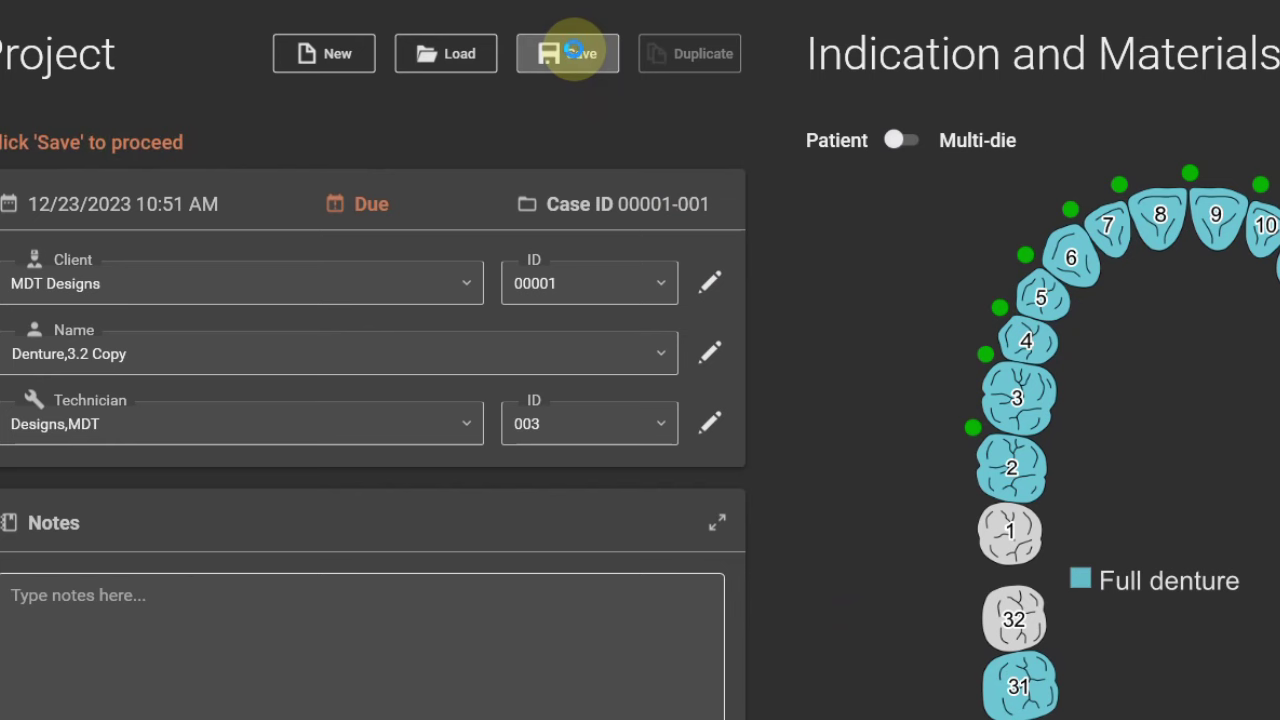
left_click(572, 51)
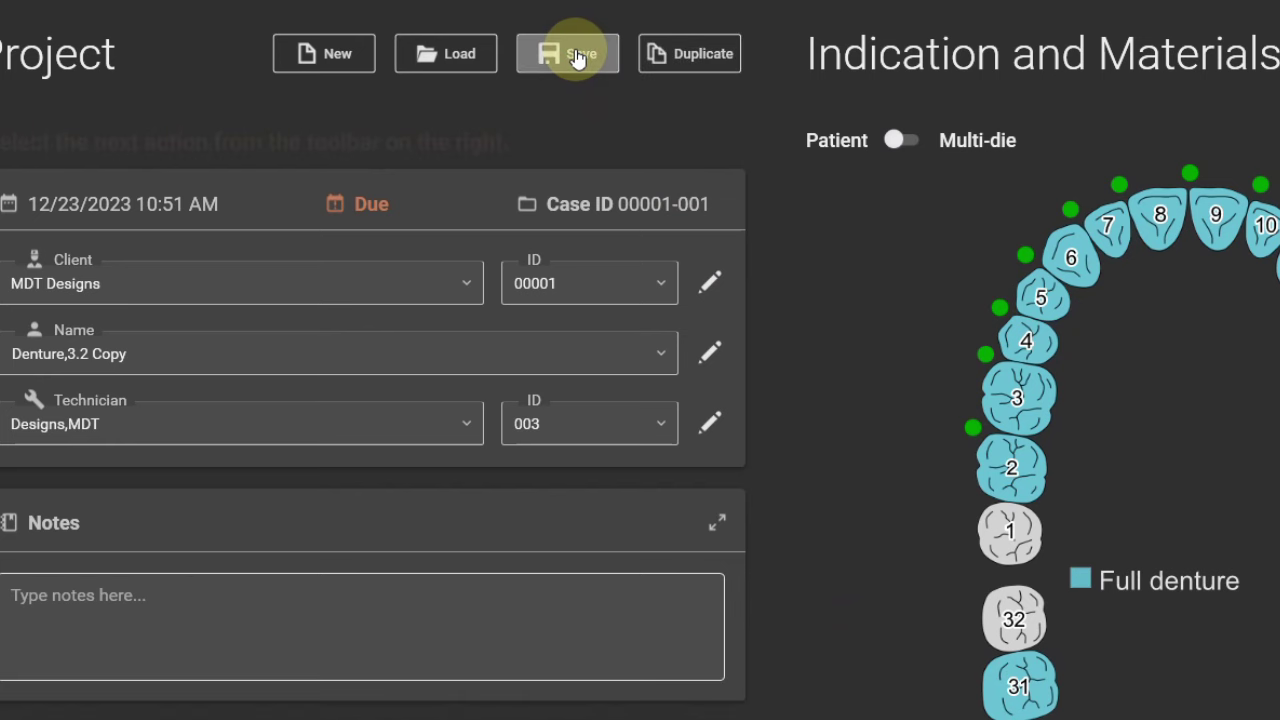
- Start the denture design, accepting the occlusal scan orientation and leaving the 3D scan data unedited
left_click(1121, 172)
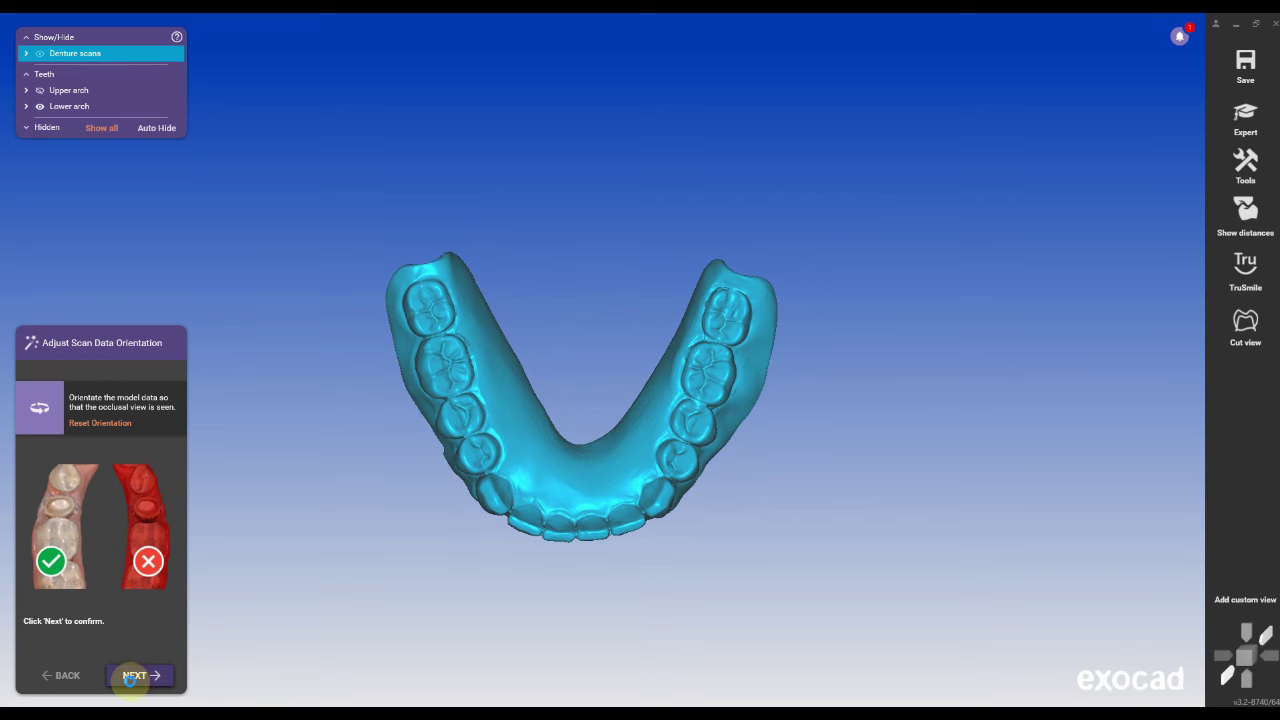
left_click(132, 680)
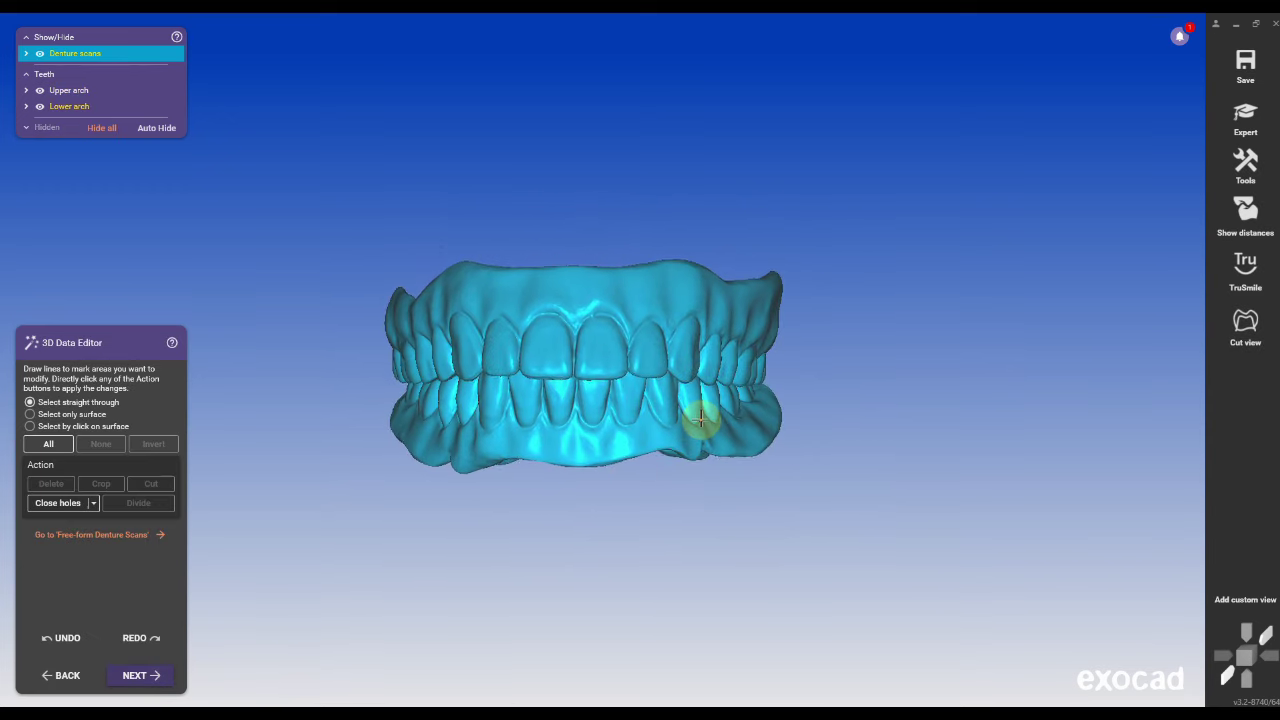
left_click(133, 676)
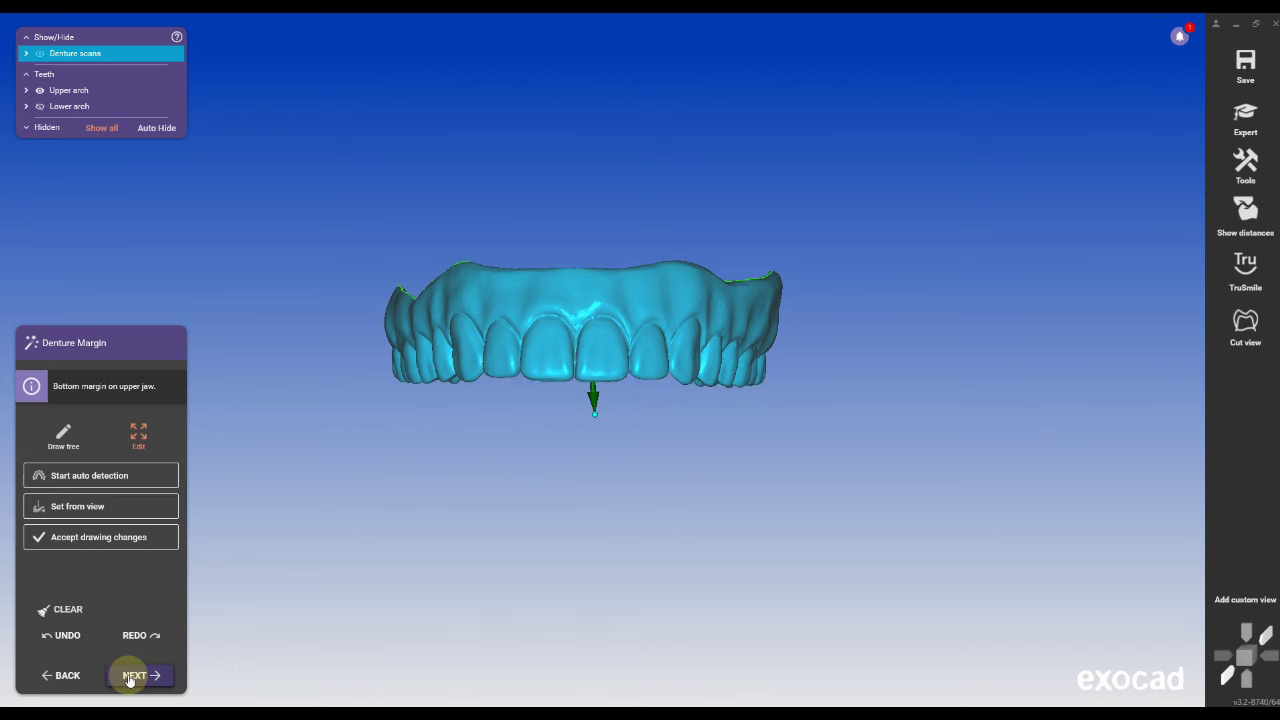
- Inspect the detected bottom margin around the upper denture and accept it
right_click_drag(687, 356, 694, 332)
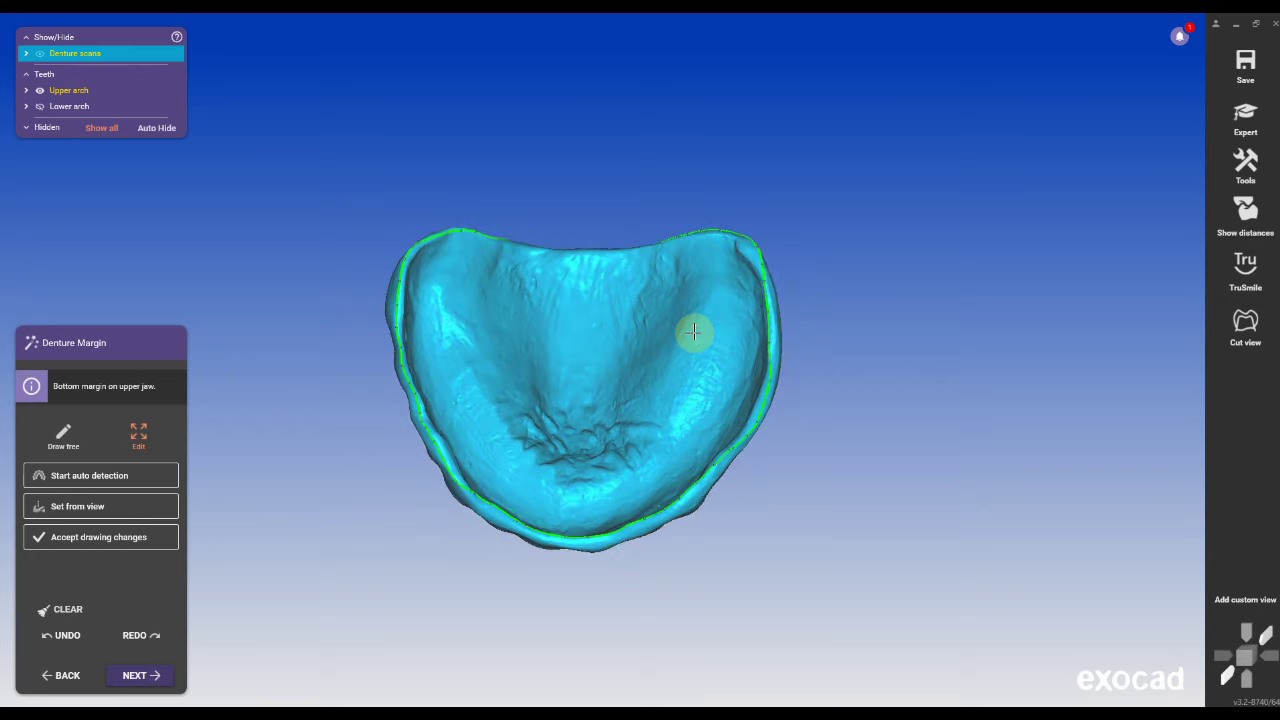
scroll(767, 390, "up", 5)
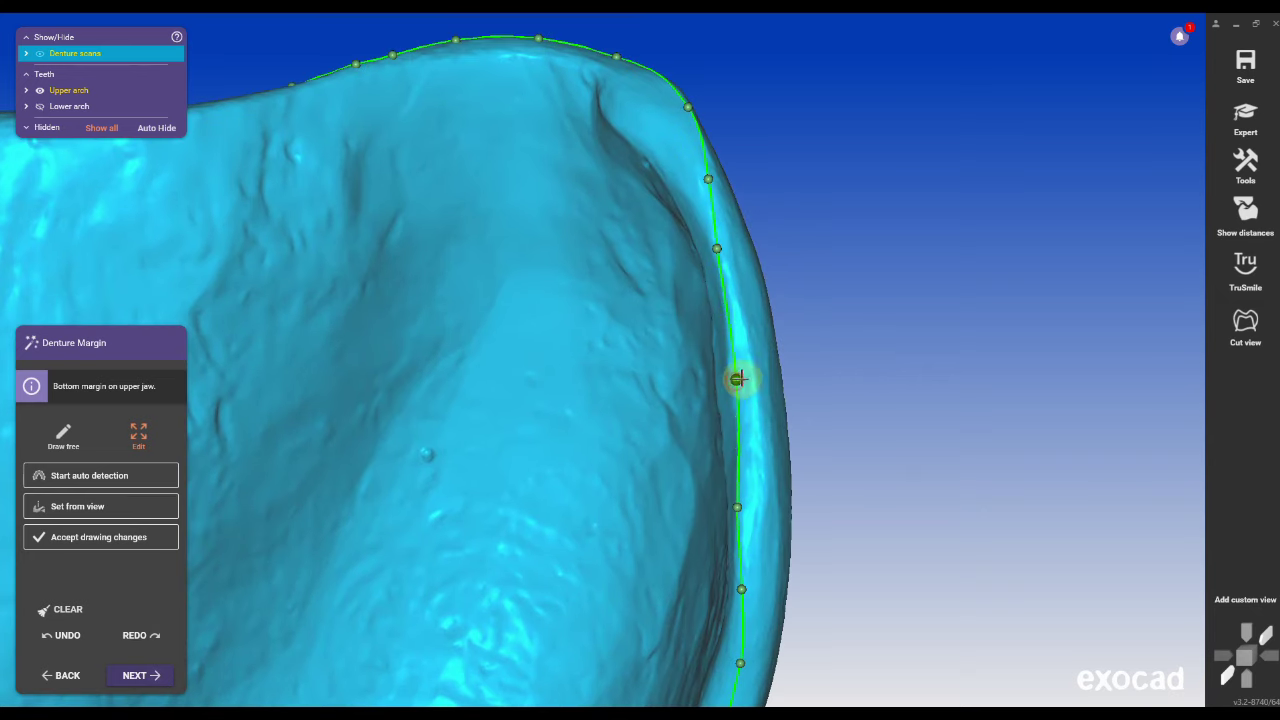
scroll(744, 507, "down", 5)
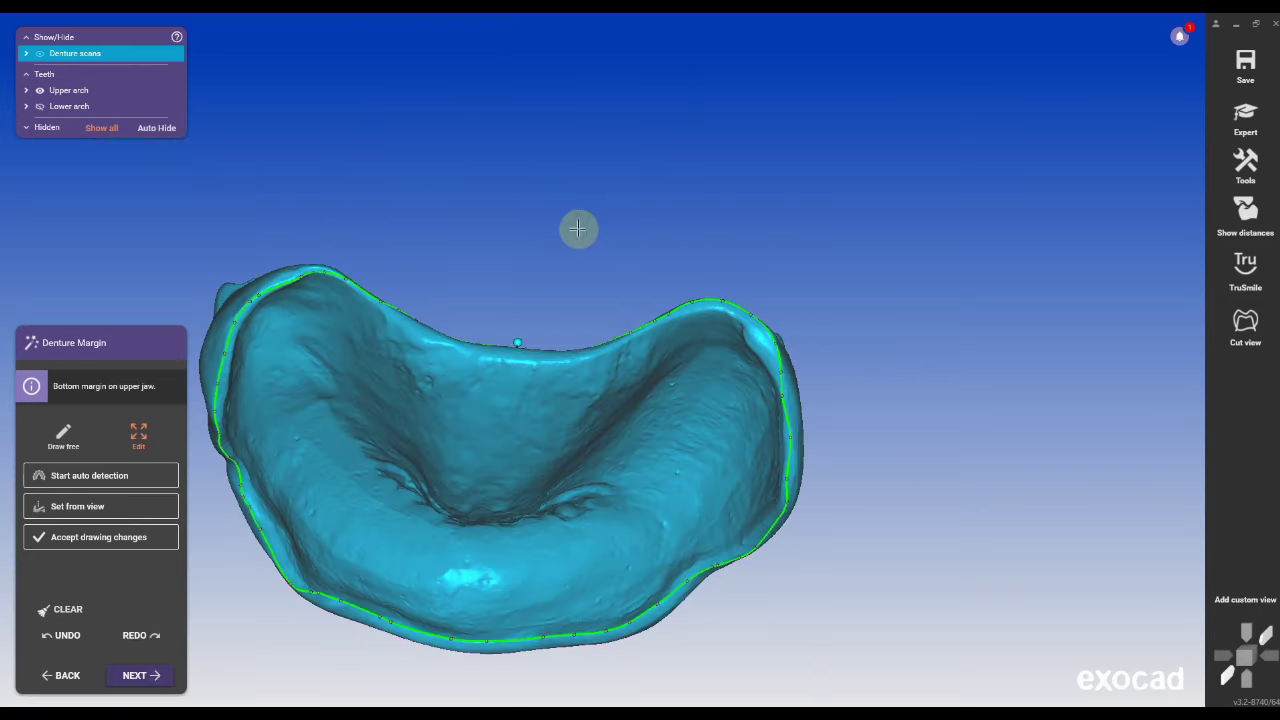
right_click_drag(577, 226, 502, 474)
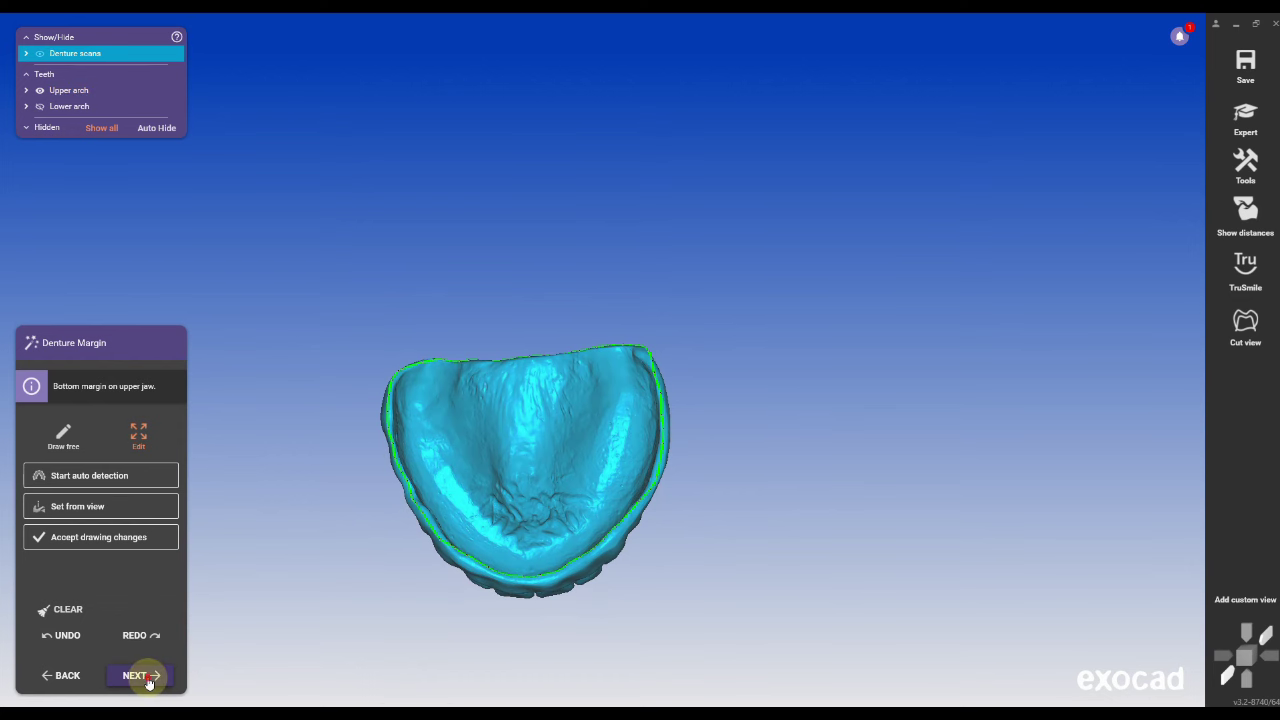
left_click(148, 676)
- Check the bottom margin around the lower denture, including the notch areas, and accept it
scroll(513, 389, "up", 5)
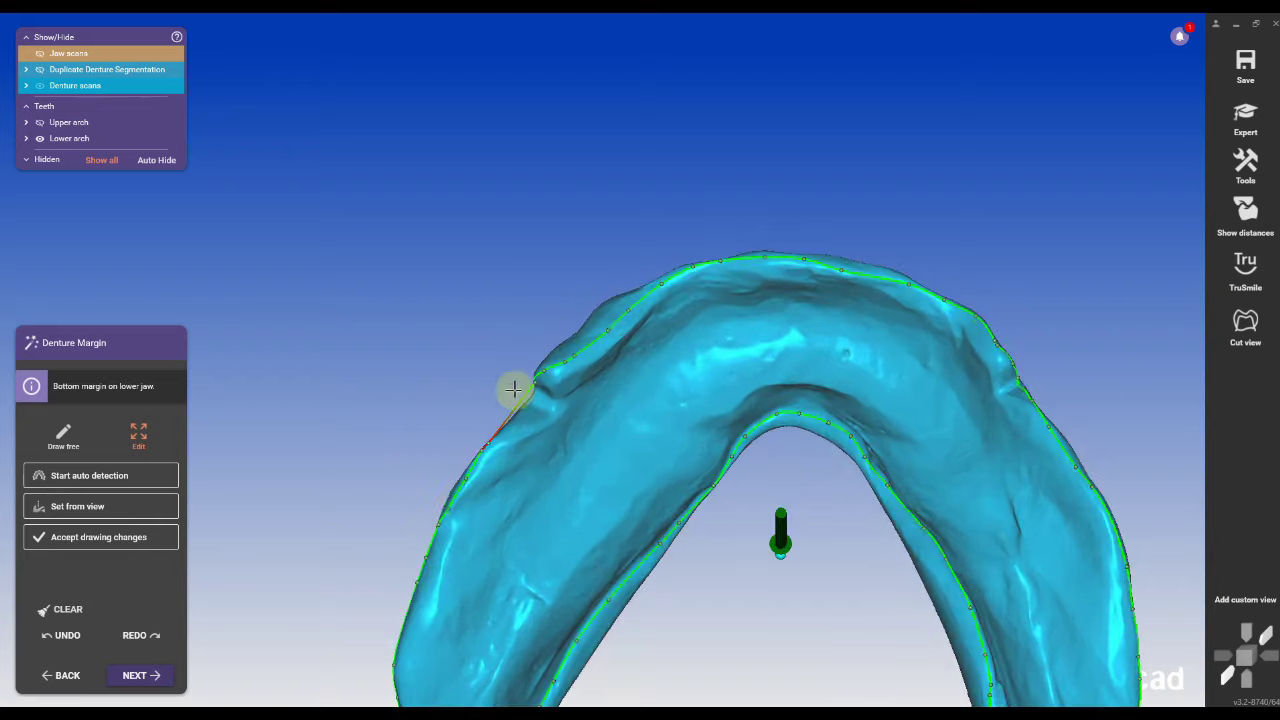
right_click_drag(514, 389, 851, 172)
scroll(851, 172, "up", 3)
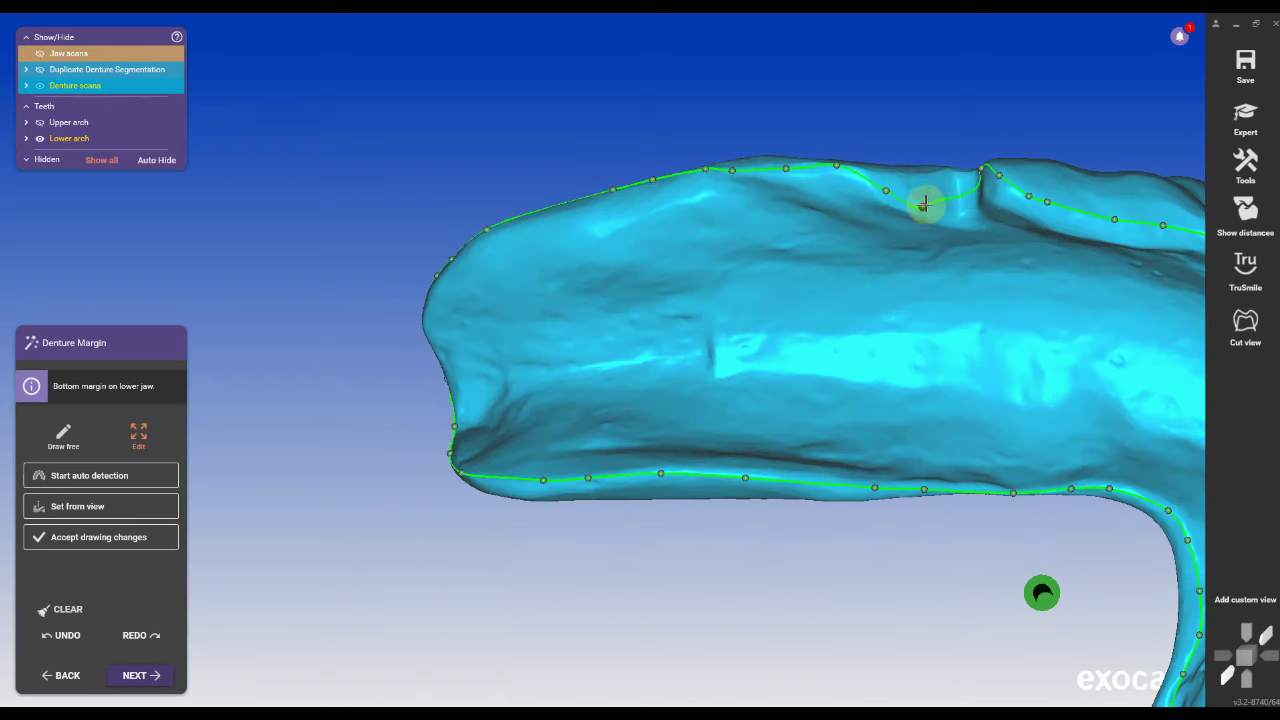
left_click(141, 675)
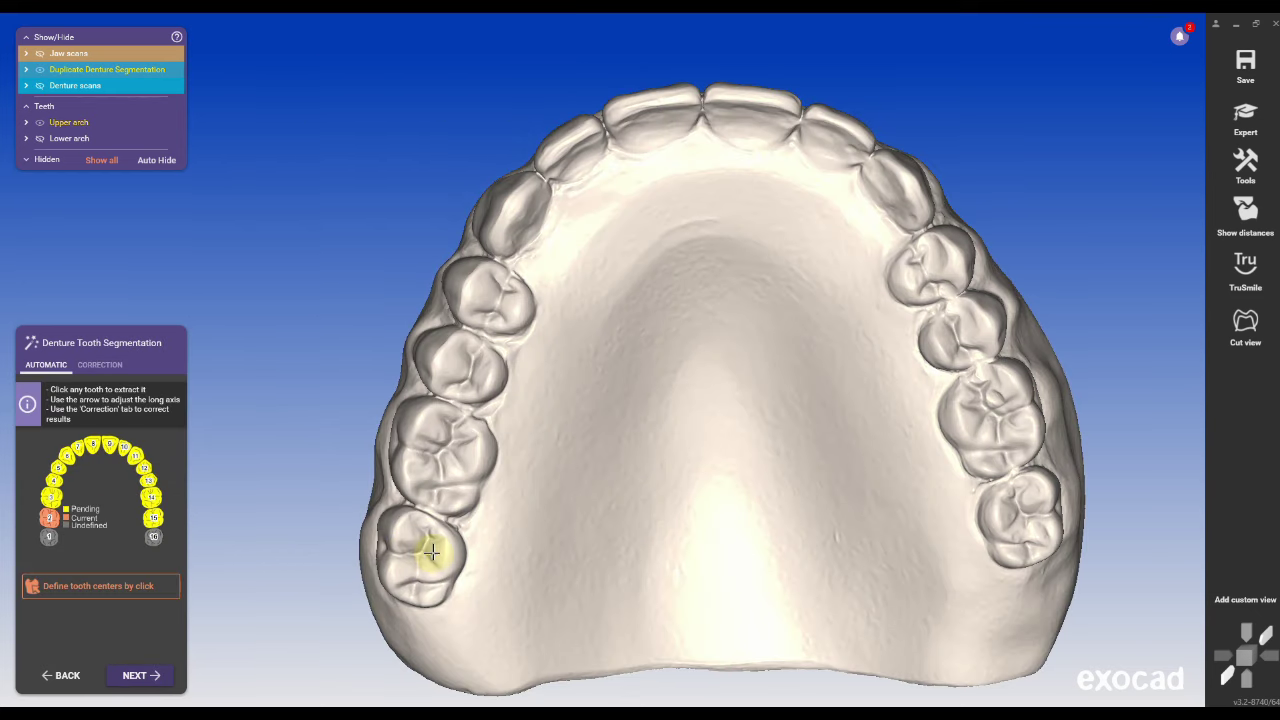
- Segment upper denture teeth 2 through 15 by marking each tooth, and accept the upper arch segmentation
left_click(446, 556)
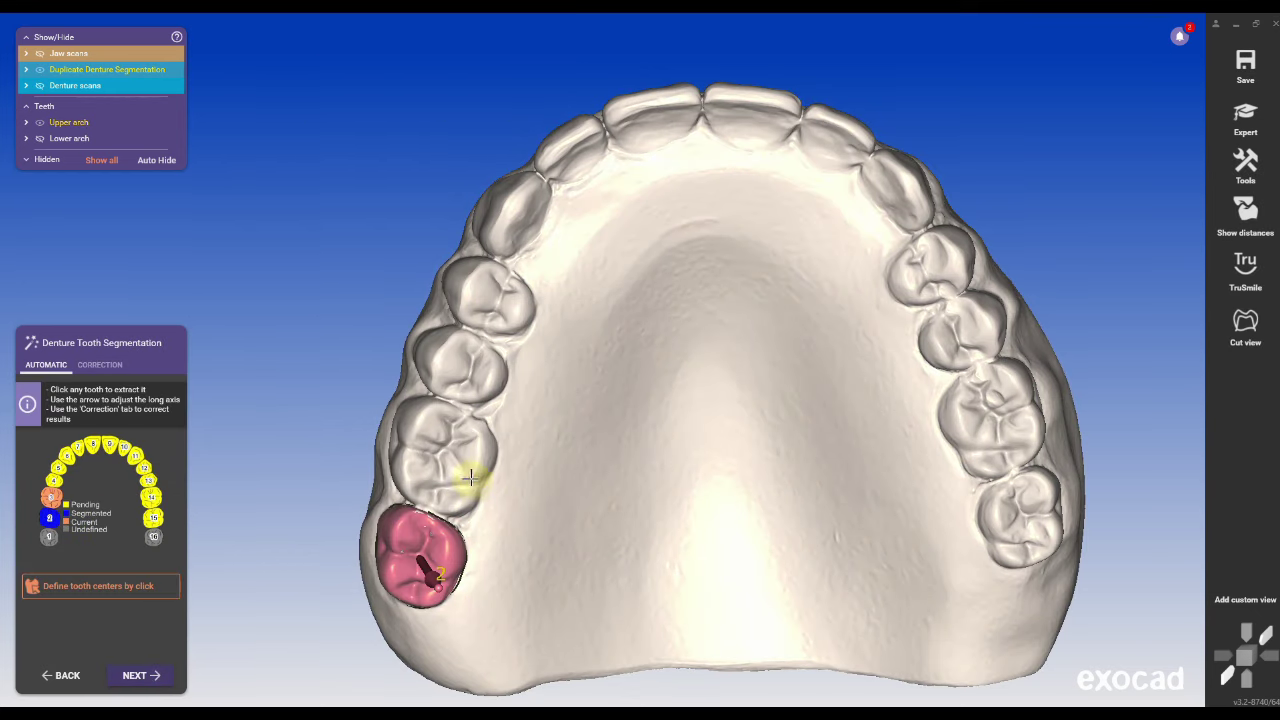
left_click(468, 474)
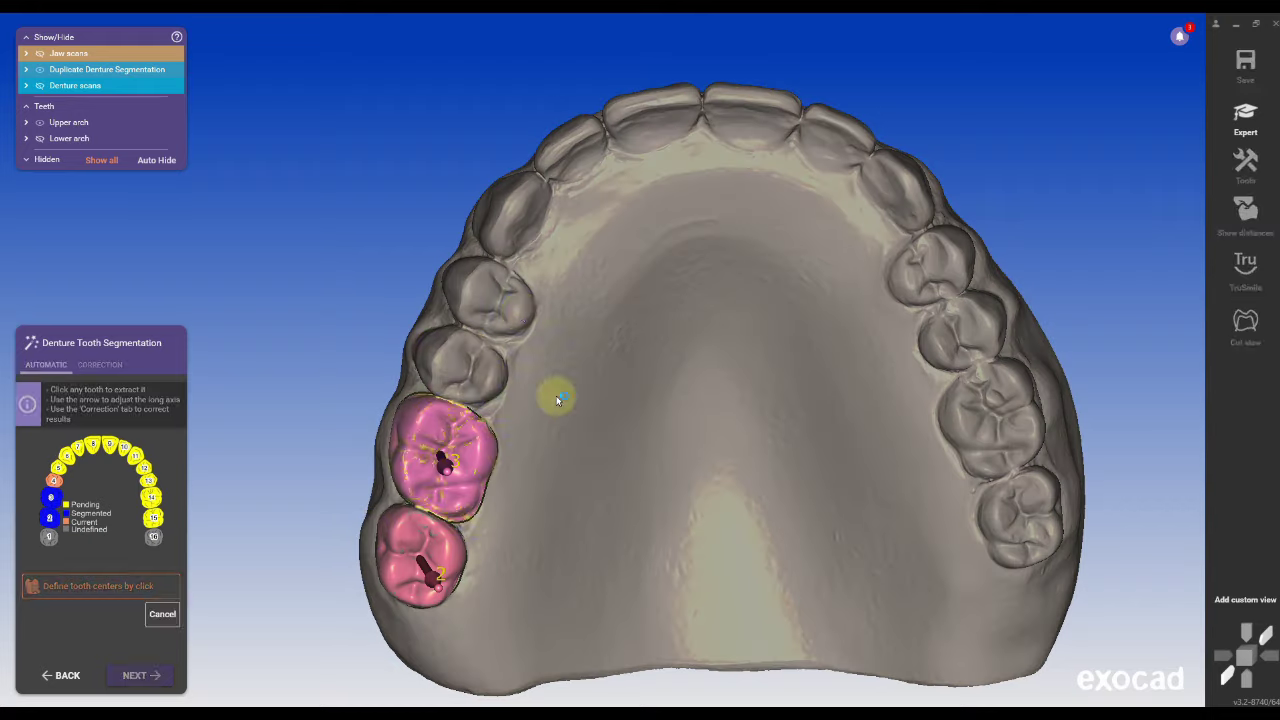
left_click(468, 375)
left_click(490, 305)
left_click(500, 222)
left_click(558, 140)
left_click(650, 97)
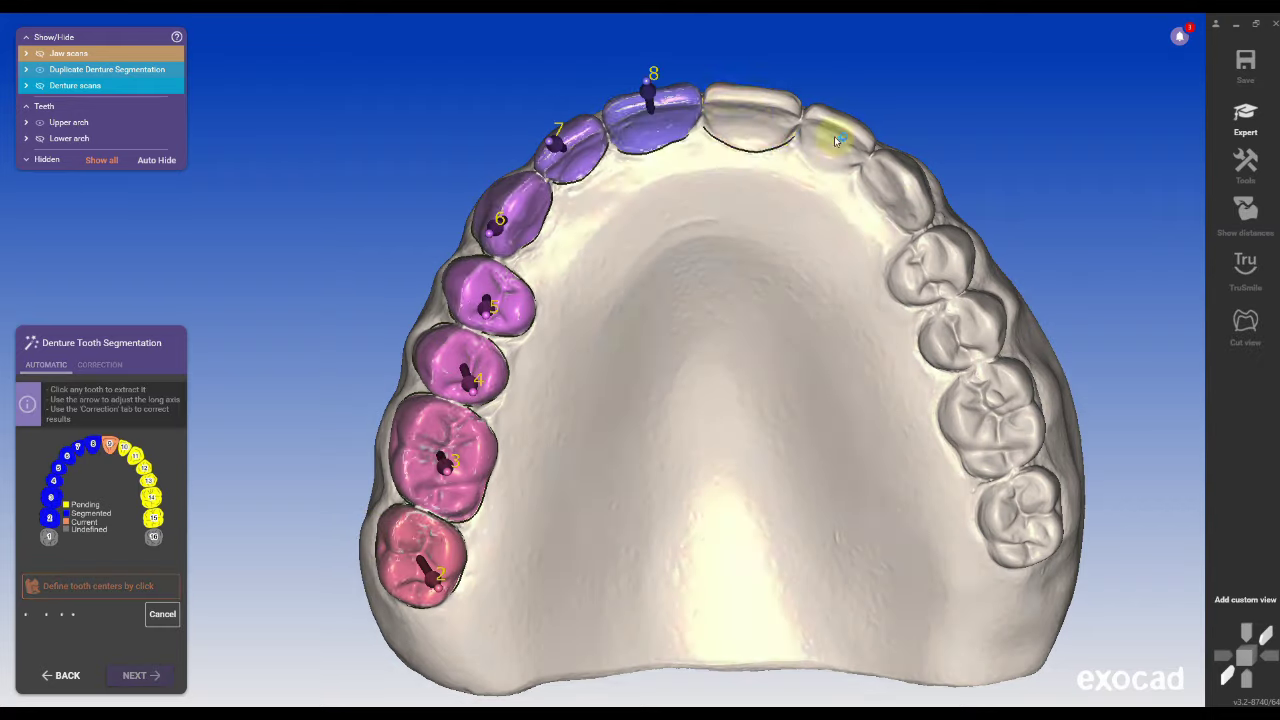
left_click(765, 95)
left_click(850, 128)
left_click(935, 283)
left_click(940, 343)
left_click(990, 420)
left_click(1012, 509)
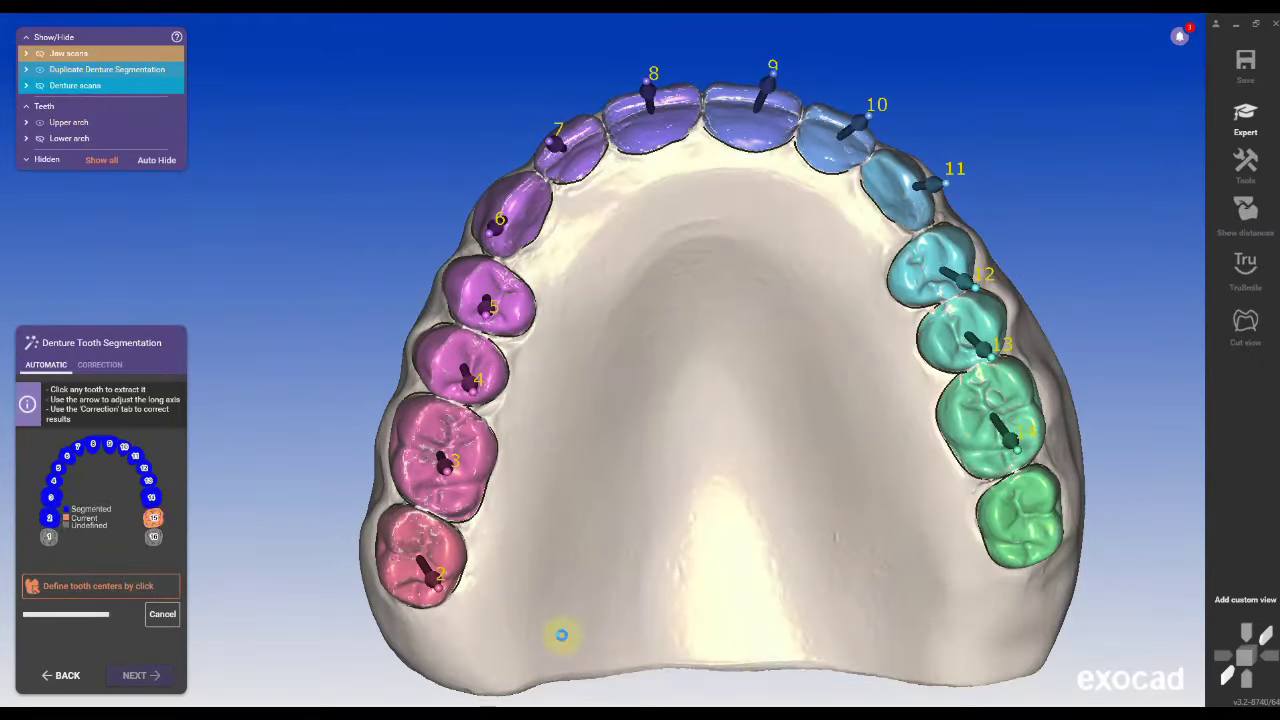
left_click(138, 680)
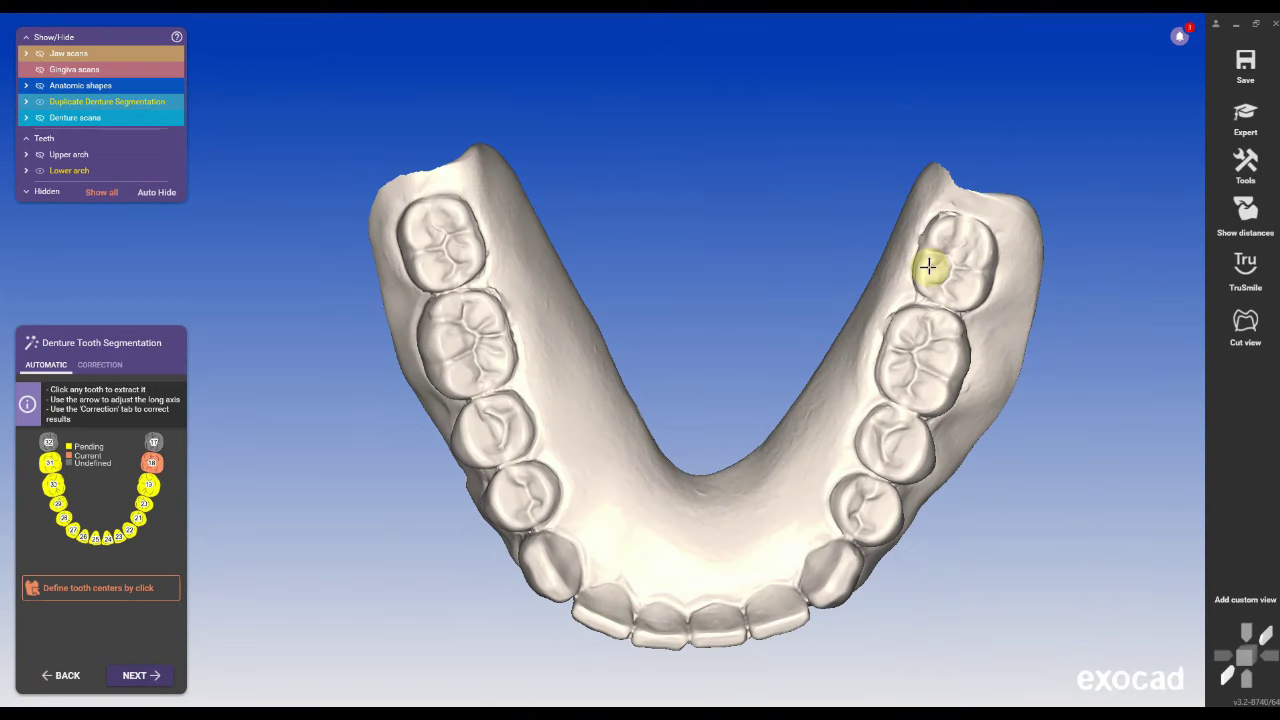
- Segment lower denture teeth 18 through 31 by marking each tooth, and accept the lower arch segmentation
left_click(930, 268)
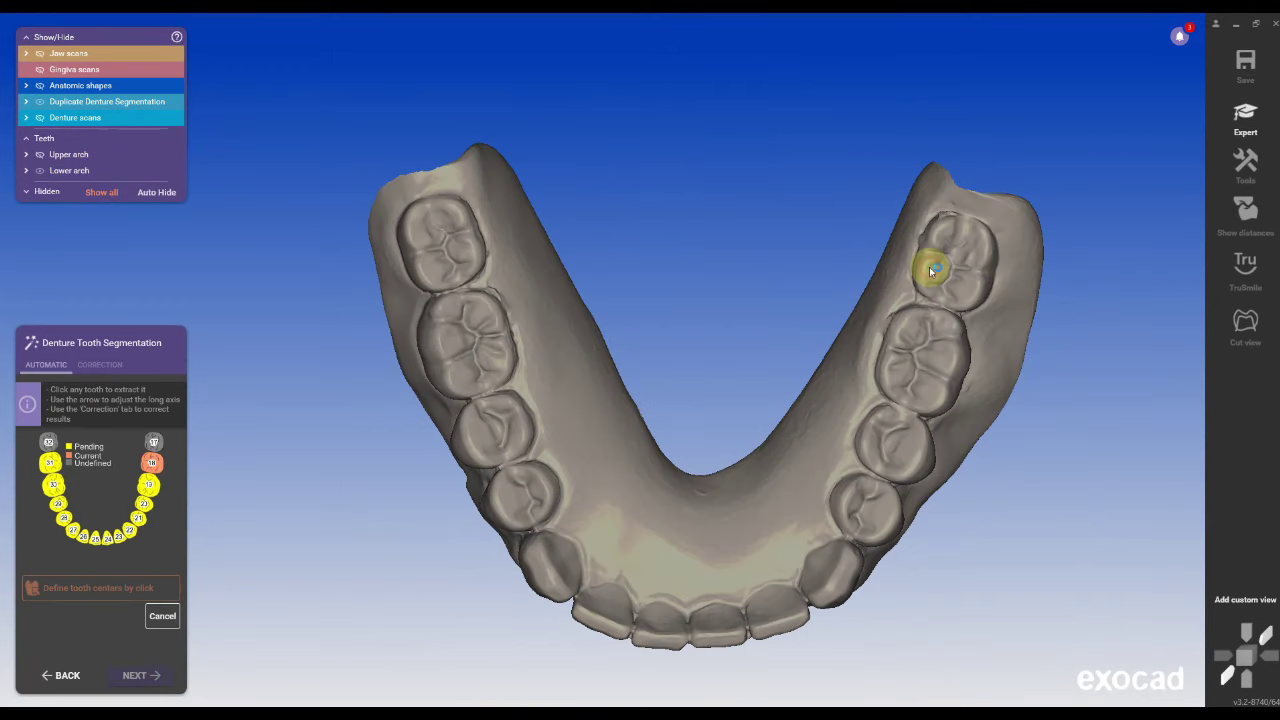
left_click(898, 364)
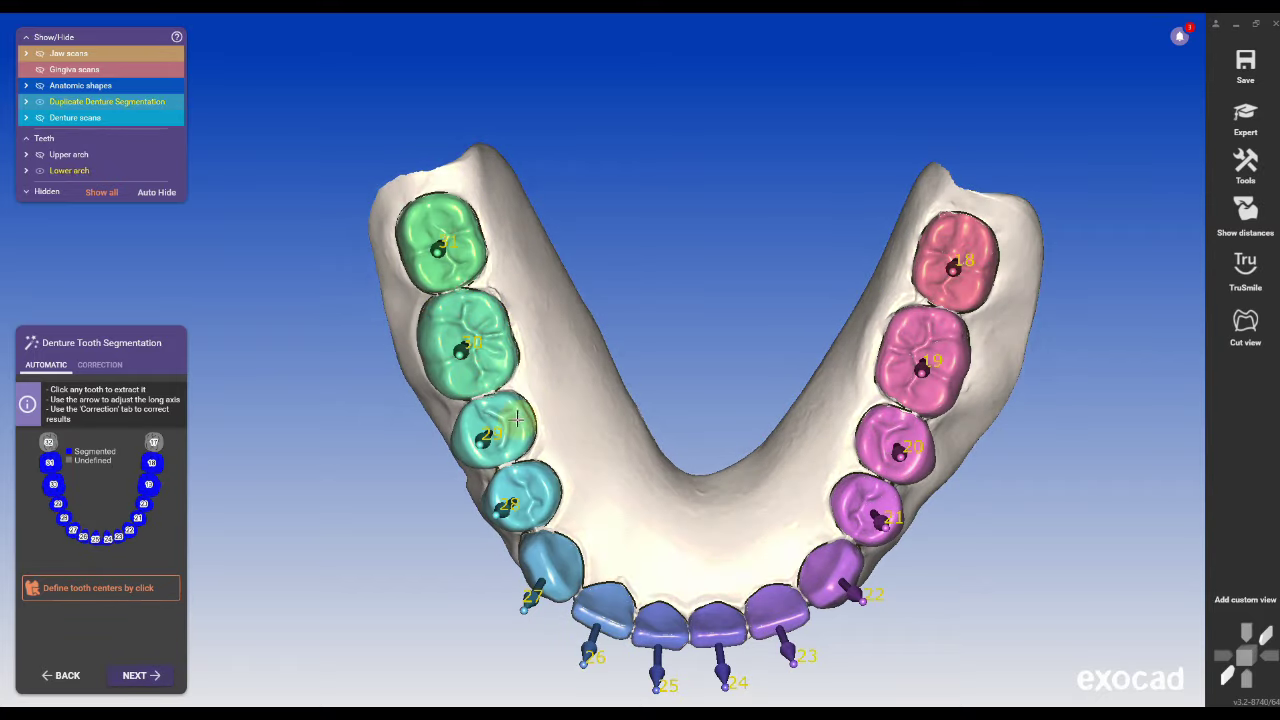
left_click(141, 676)
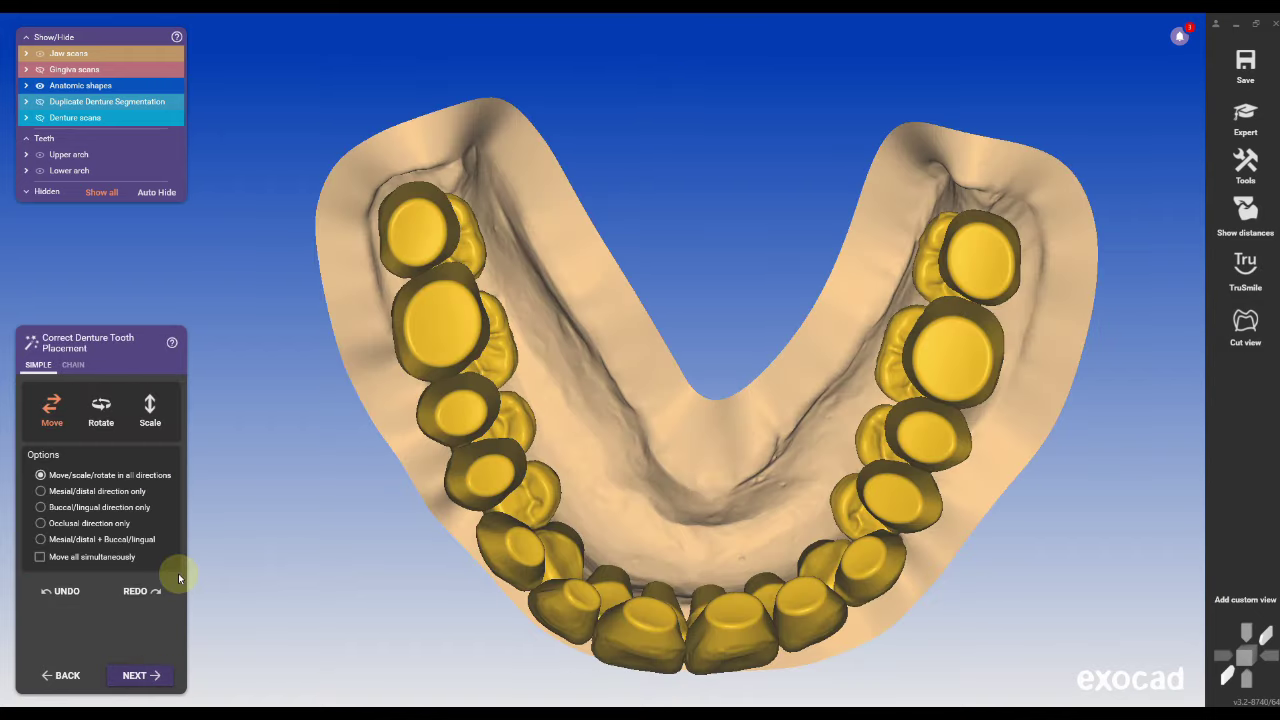
- Accept the denture tooth placement and adapt the teeth to the static occlusion with a 0.1 mm distance
left_click(136, 676)
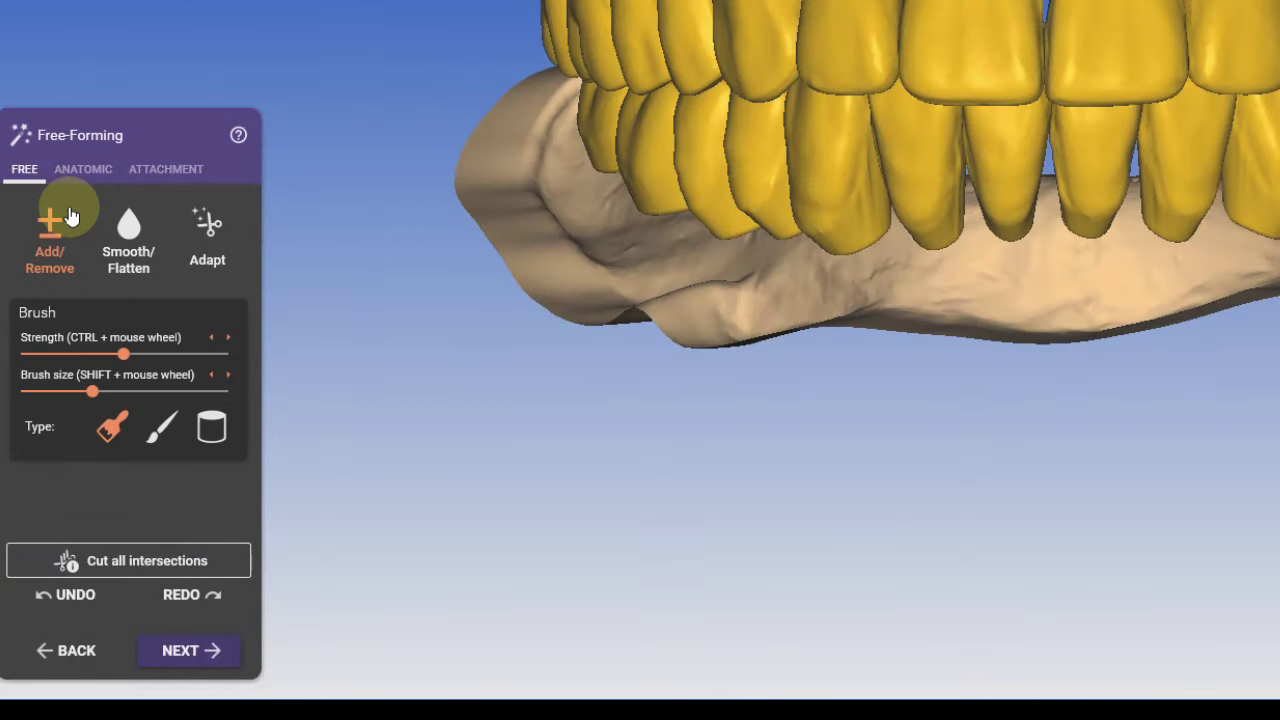
left_click(210, 236)
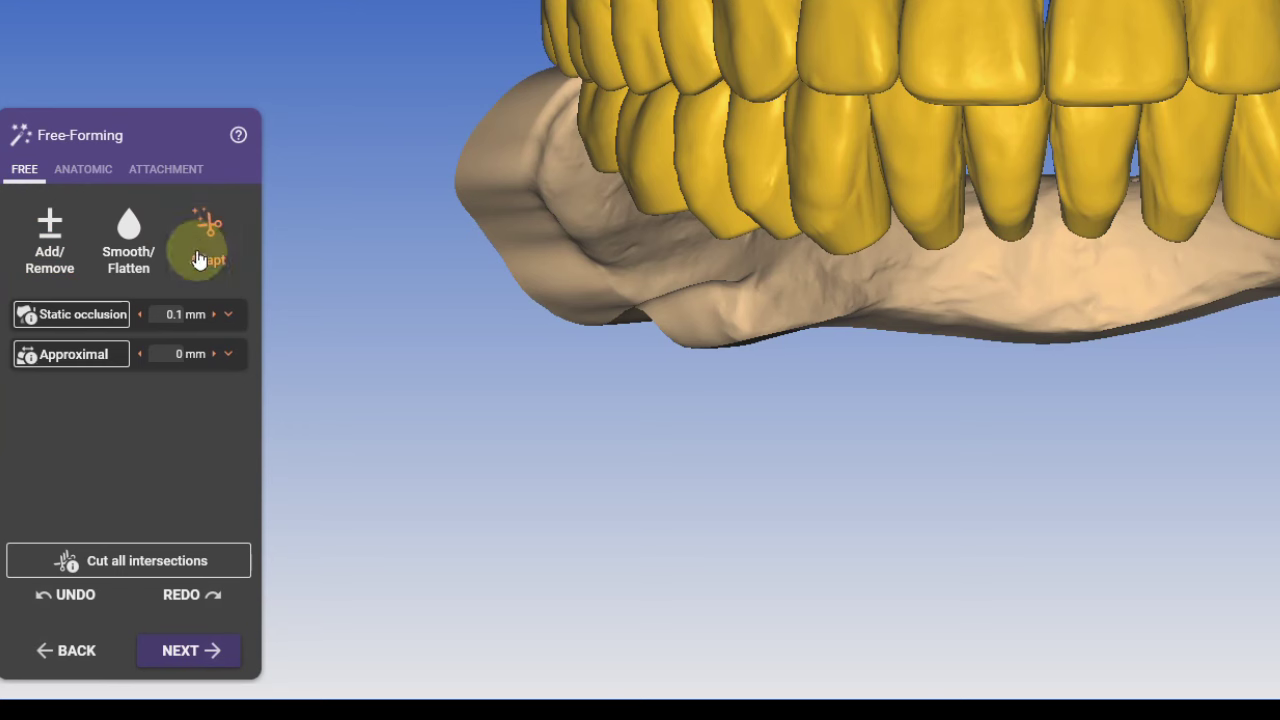
left_click(70, 316)
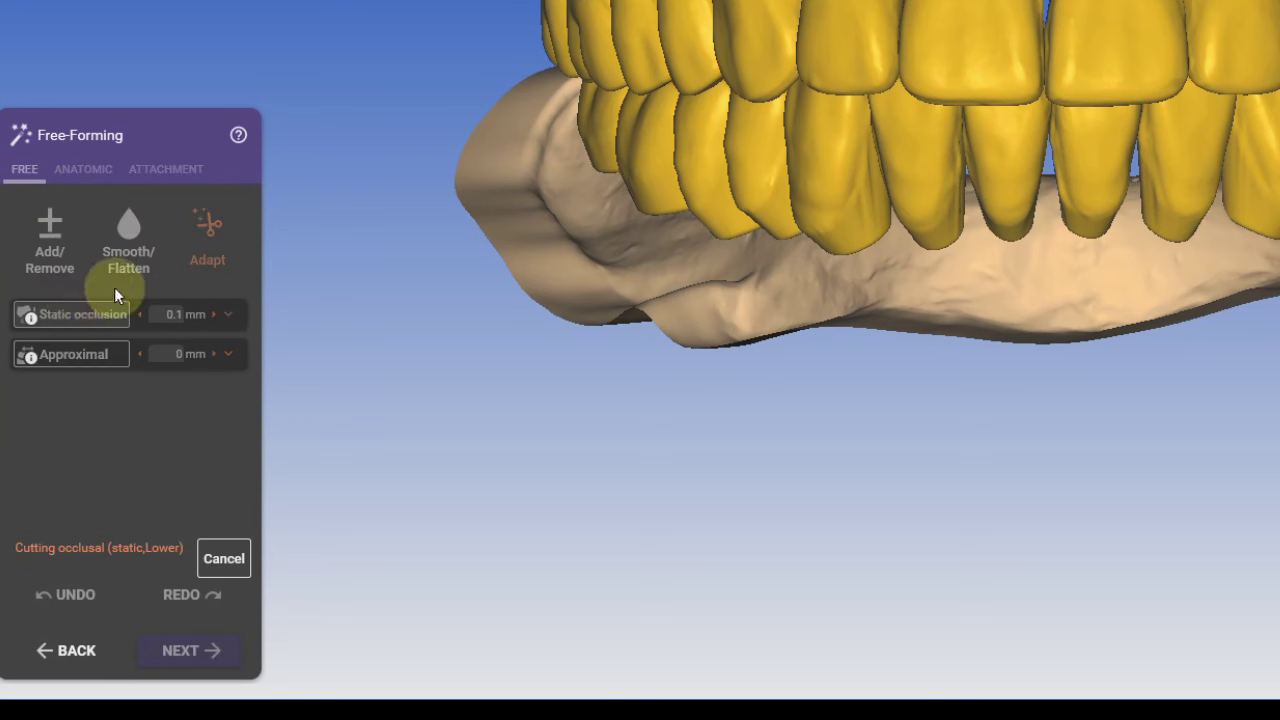
left_click(192, 650)
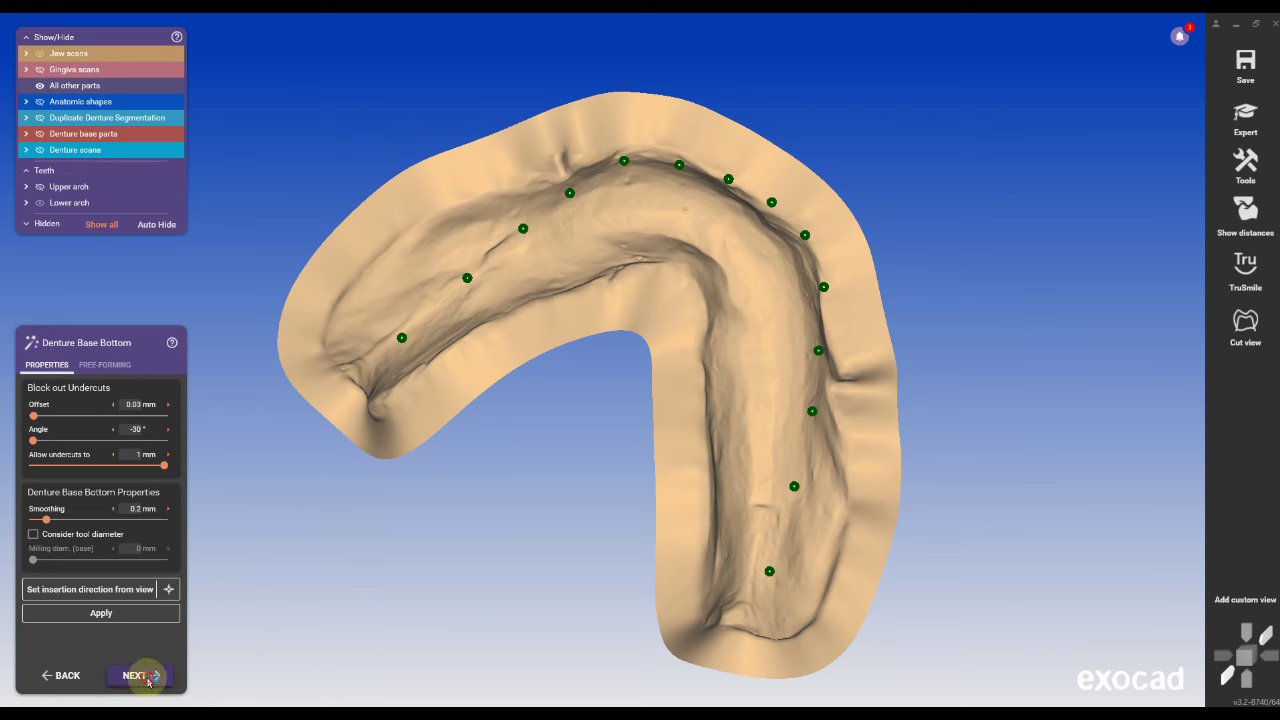
- Accept the denture base bottom properties and set both connector height and width to 3 mm
left_click(140, 676)
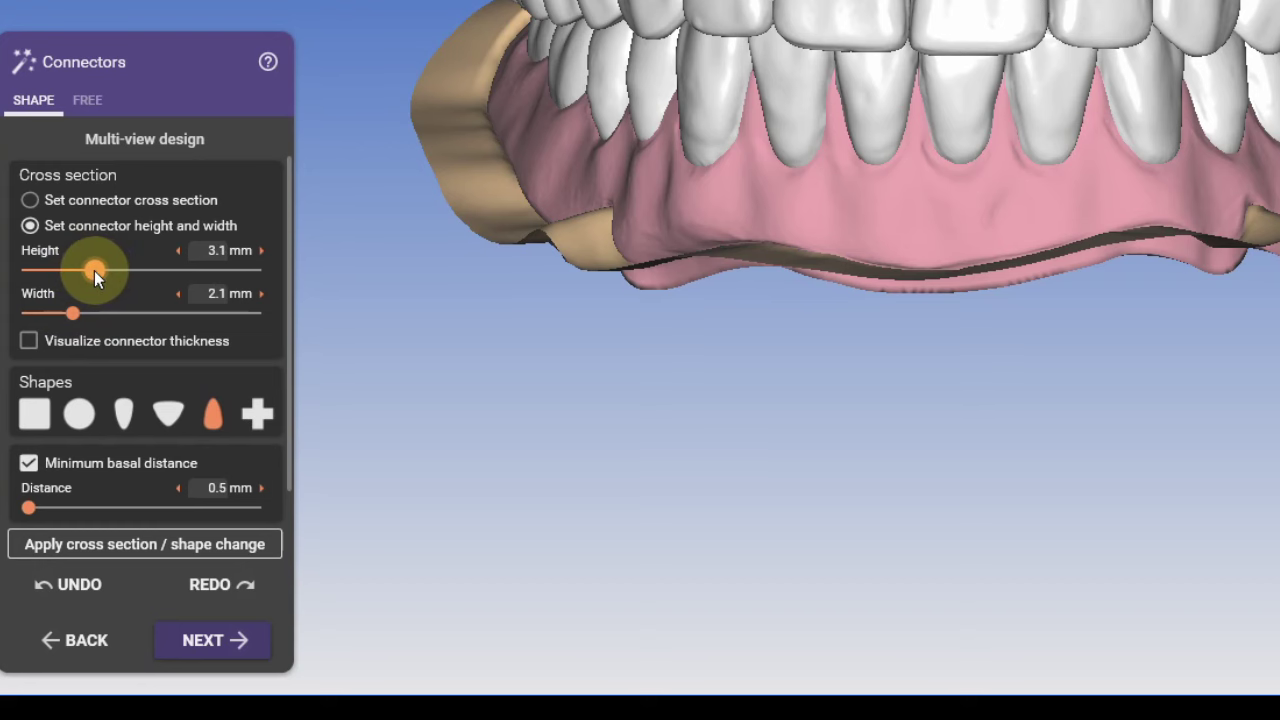
left_click_drag(94, 270, 92, 272)
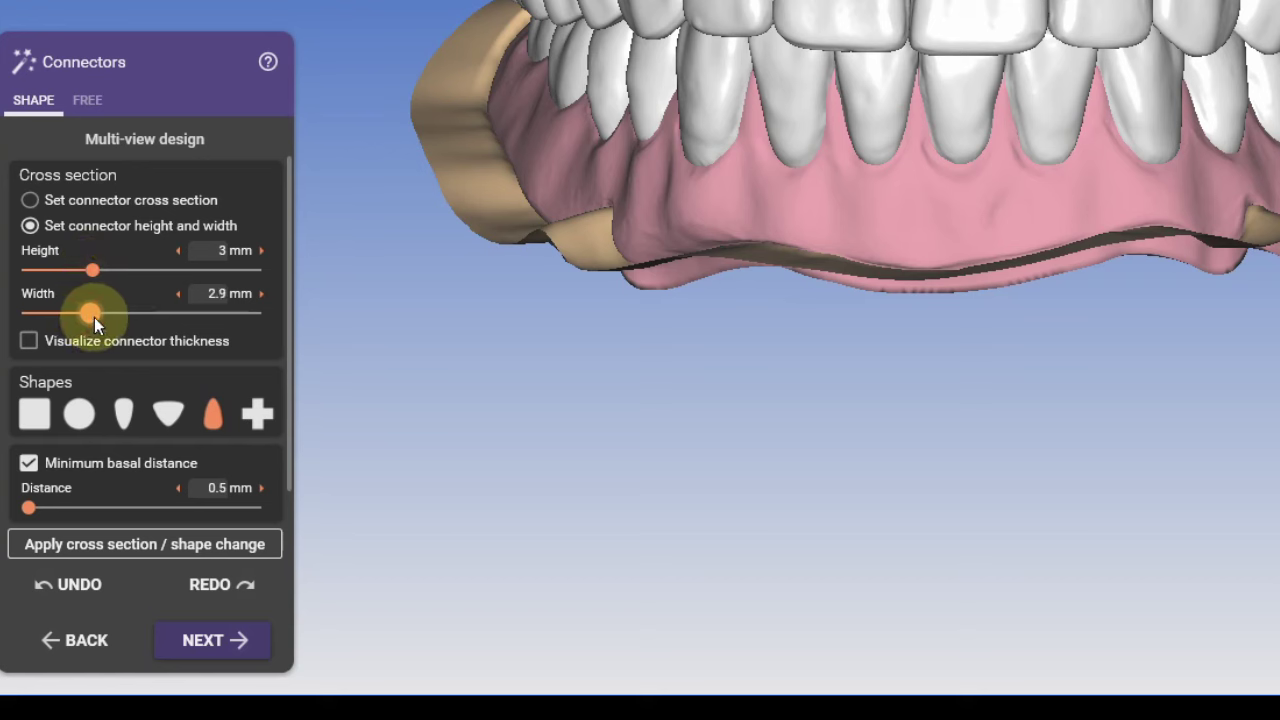
left_click_drag(94, 317, 96, 317)
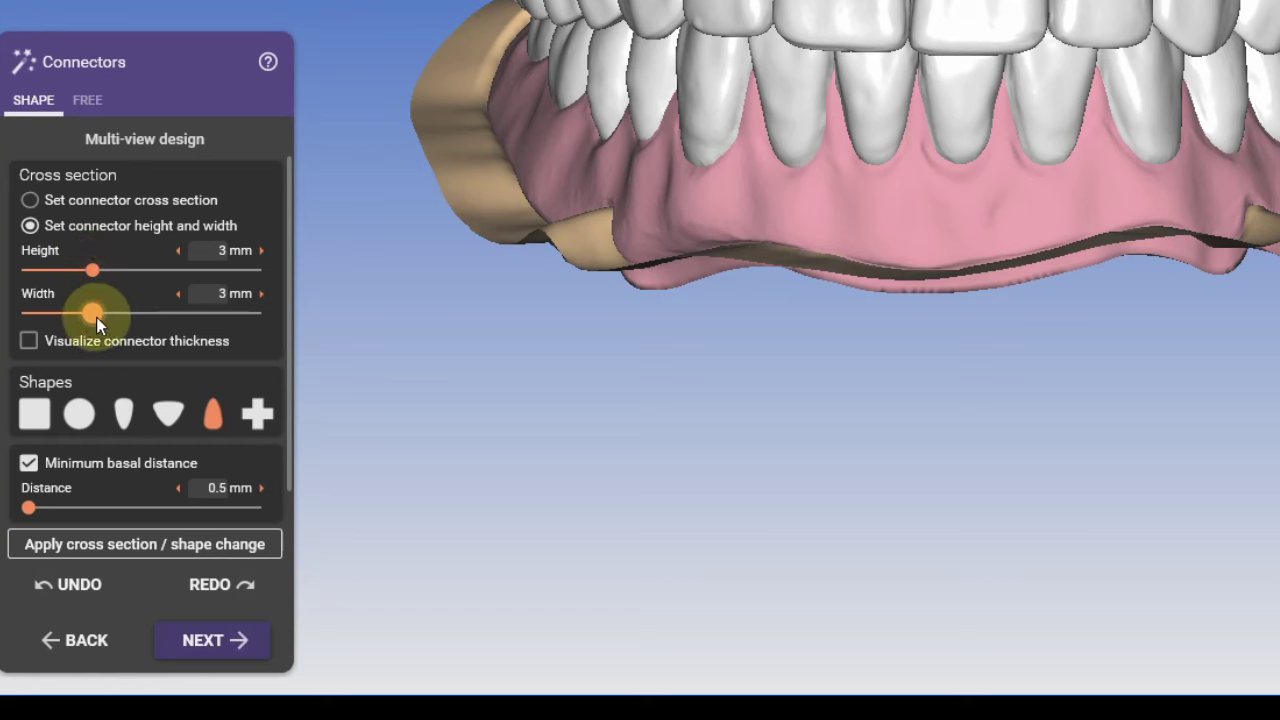
- Apply the connector cross-section change, hide the denture base parts to expose the connectors, and accept them
left_click(205, 546)
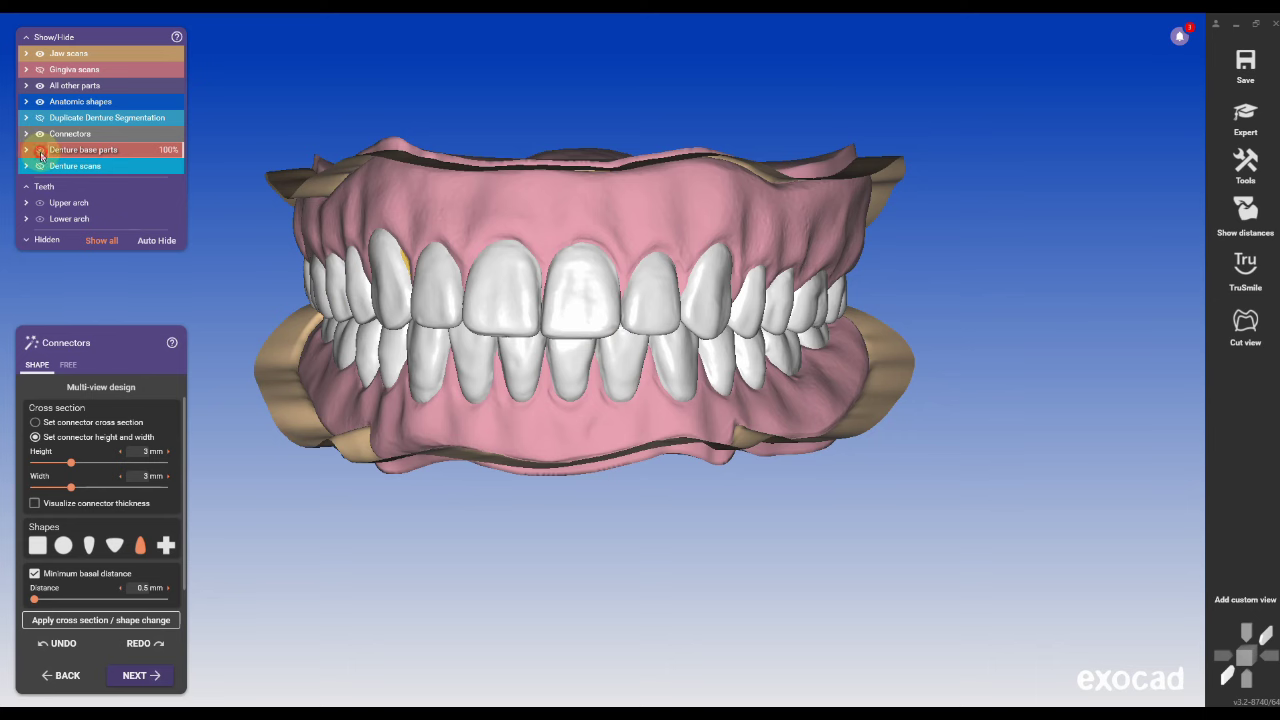
left_click(40, 152)
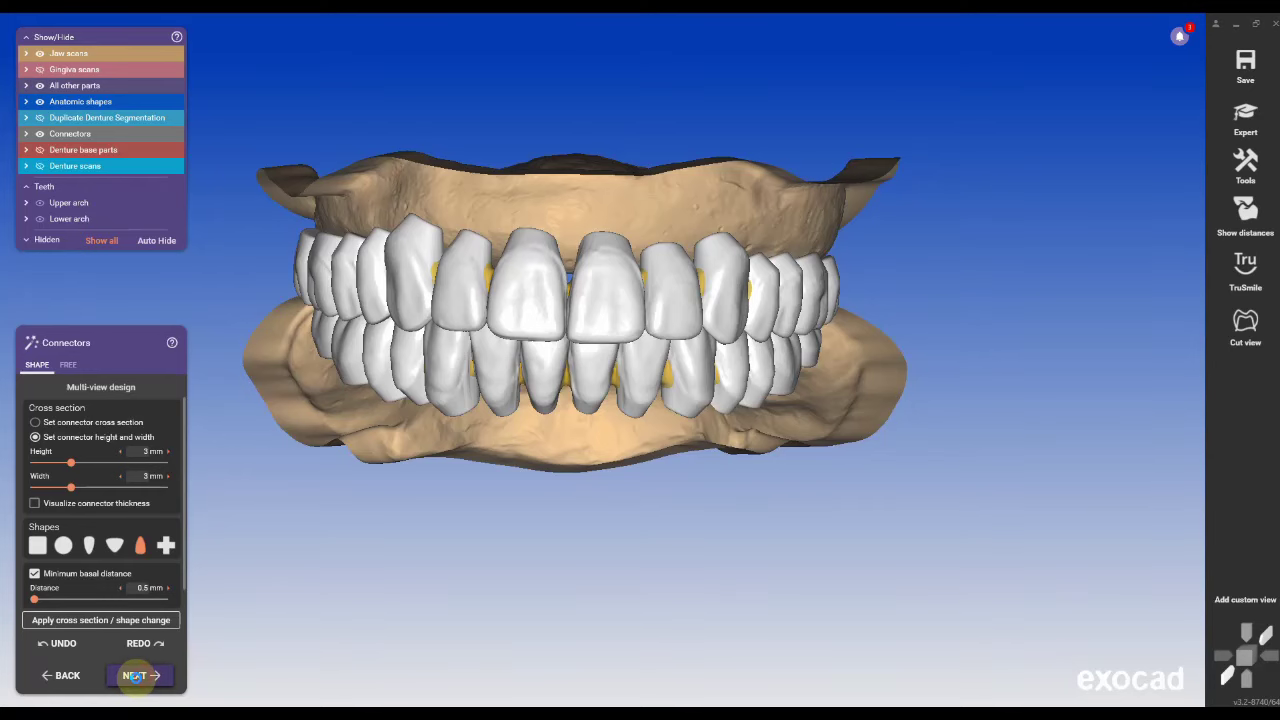
left_click(133, 677)
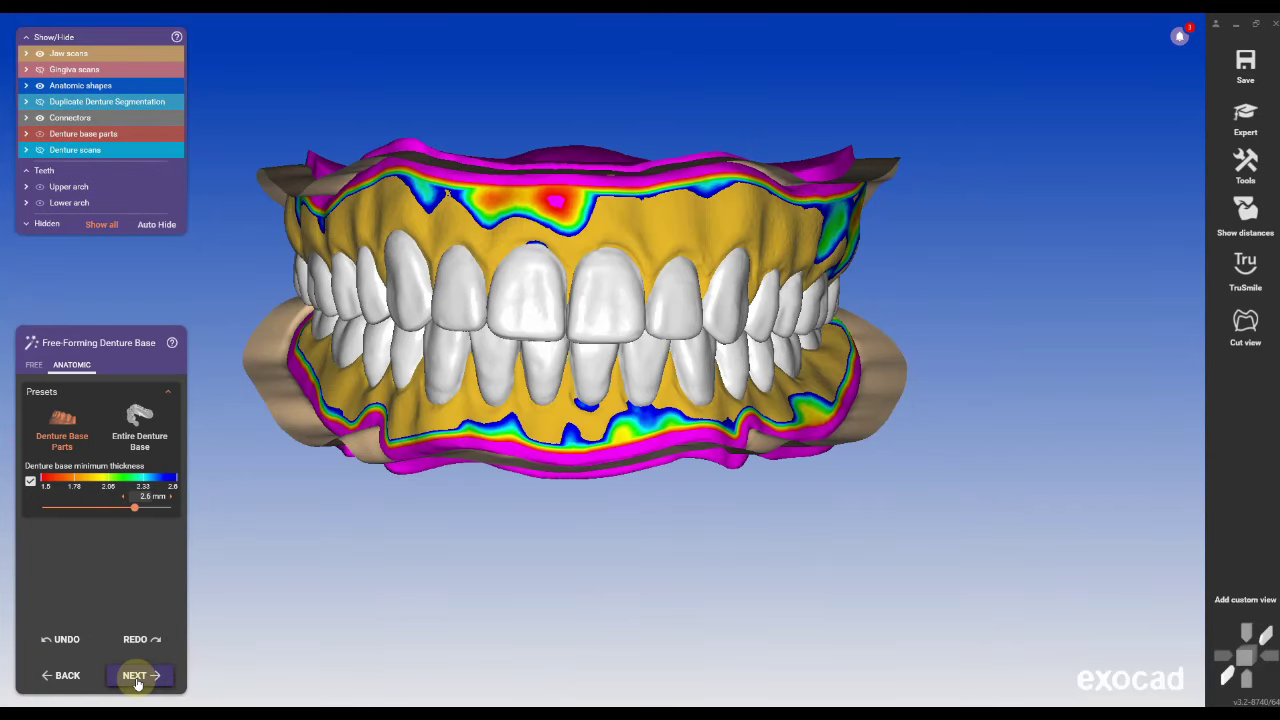
- Add material freehand to the thin areas of the palate, the lower lingual flange and the upper labial denture base
left_click(33, 364)
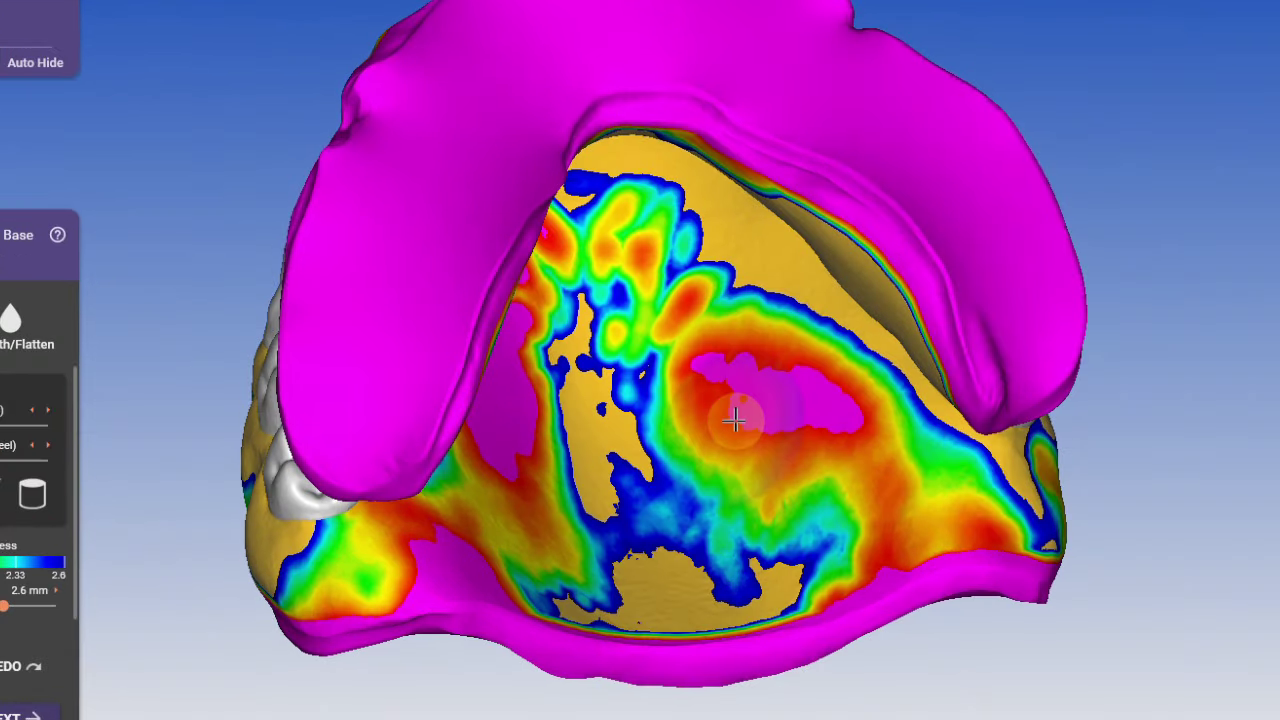
left_click_drag(637, 468, 700, 458)
left_click_drag(825, 403, 774, 446)
right_click_drag(774, 446, 659, 429)
mouse_move(572, 498)
left_mouse_down()
mouse_move(589, 340)
mouse_move(569, 470)
mouse_move(640, 250)
mouse_move(424, 580)
left_mouse_up()
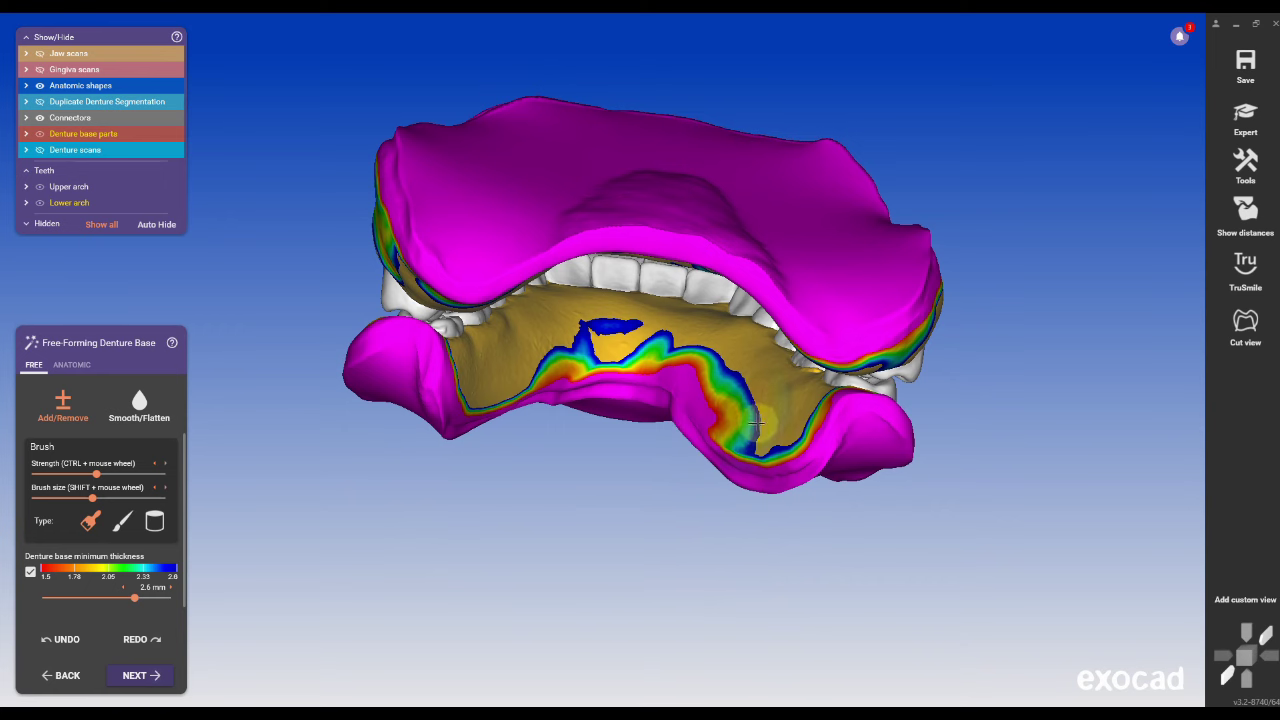
mouse_move(740, 410)
left_mouse_down()
mouse_move(640, 375)
mouse_move(540, 385)
mouse_move(763, 424)
left_mouse_up()
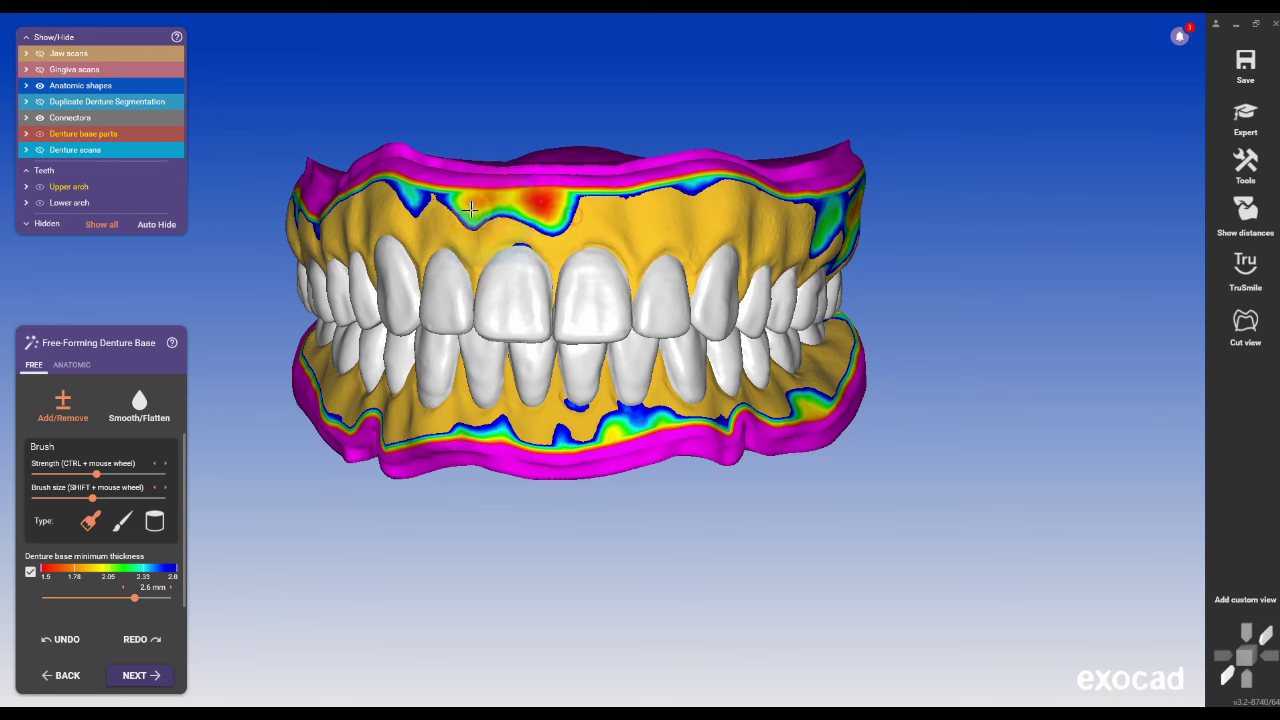
mouse_move(560, 230)
left_mouse_down()
mouse_move(470, 210)
mouse_move(830, 270)
mouse_move(595, 414)
mouse_move(650, 425)
left_mouse_up()
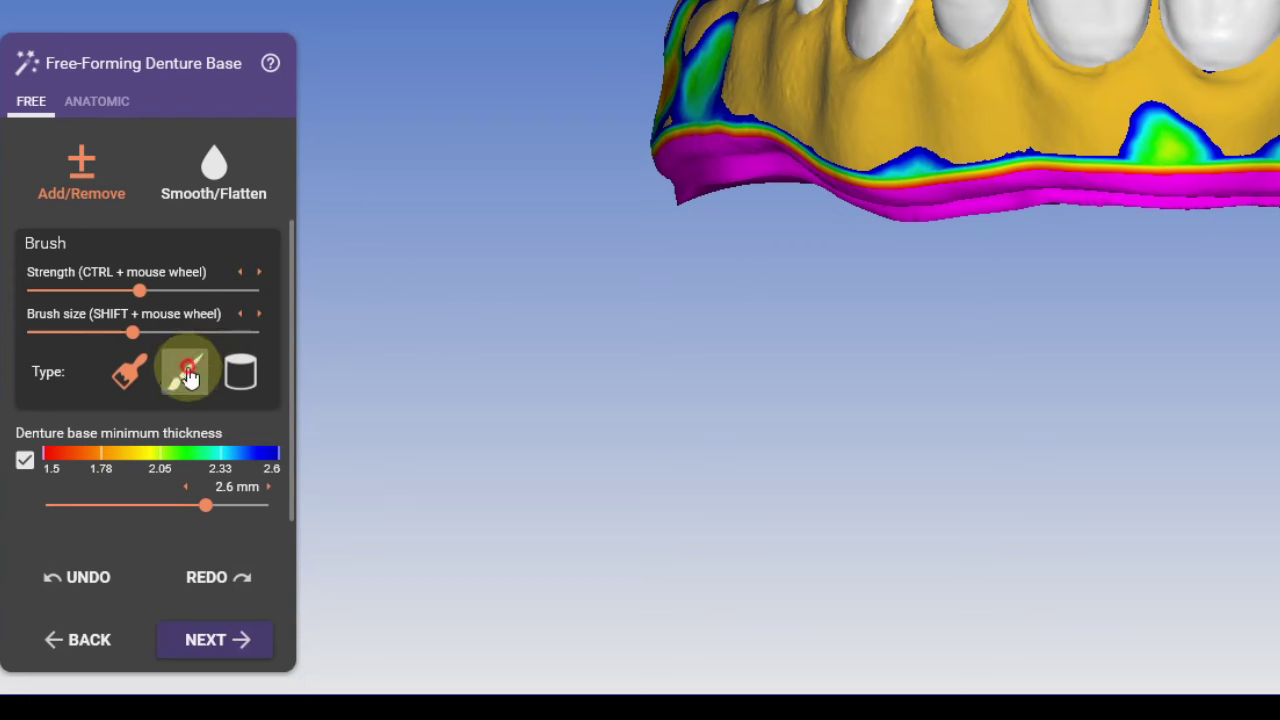
- Switch the add/remove tool to the fine brush and reduce its size and strength
left_click(123, 521)
left_click_drag(133, 331, 84, 338)
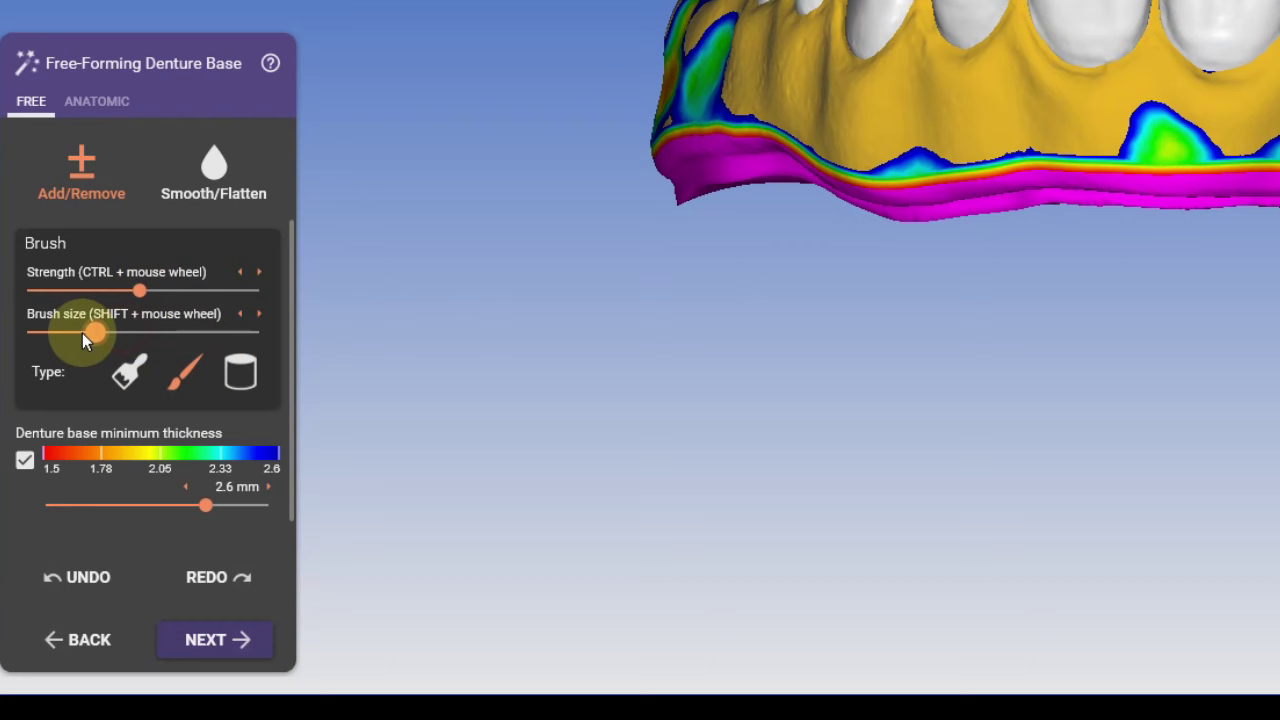
left_click_drag(140, 292, 96, 292)
left_click(74, 172)
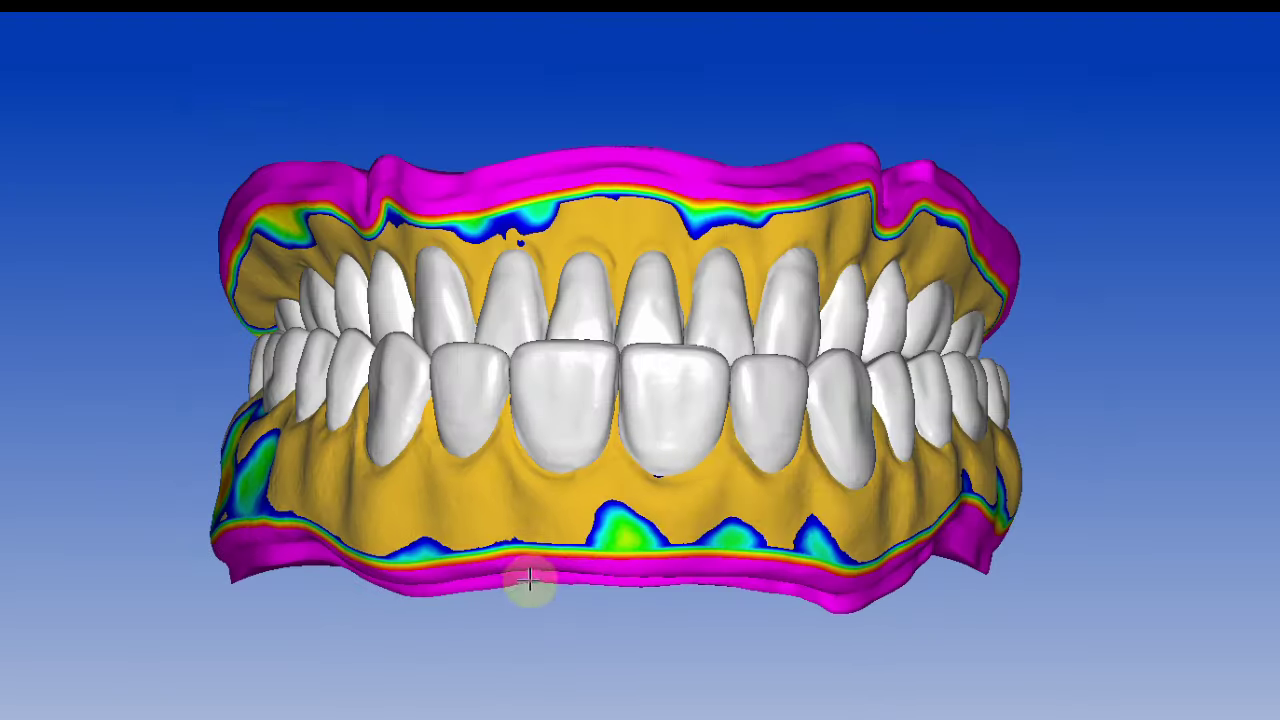
- Turn off the denture base minimum thickness display and contour the upper labial gingiva around the tooth roots
scroll(623, 623, "up", 3)
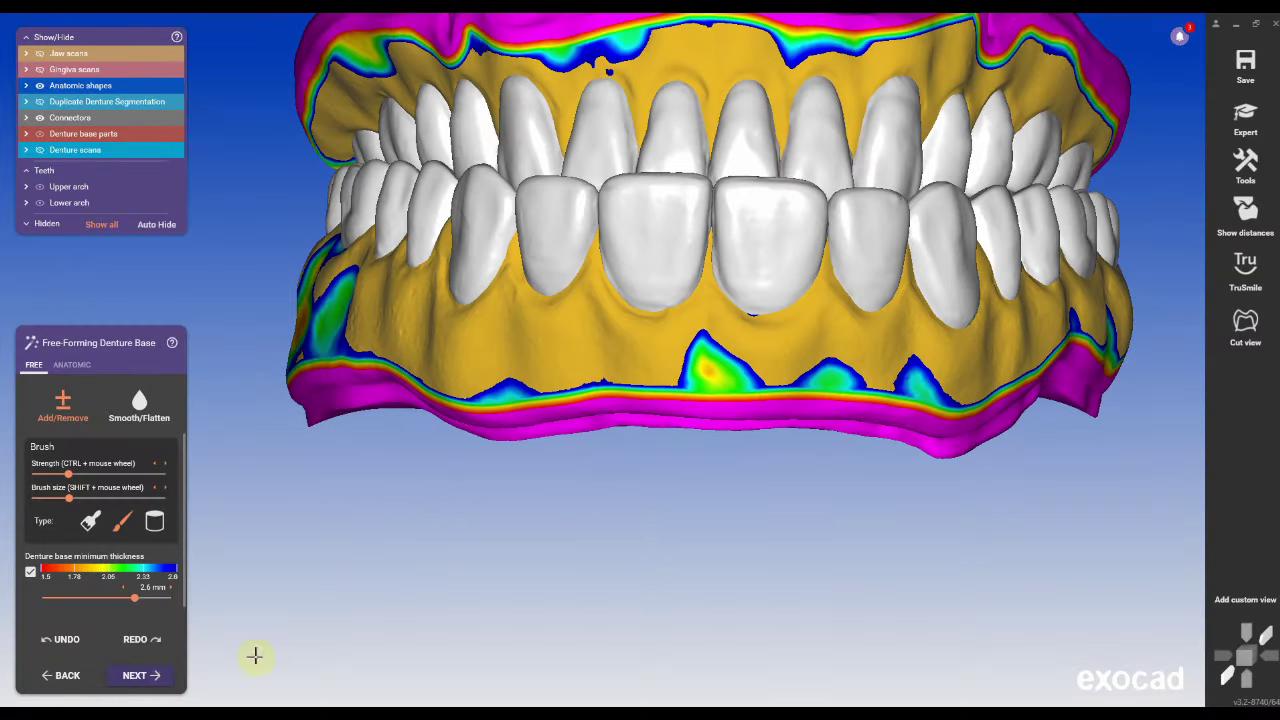
left_click(30, 573)
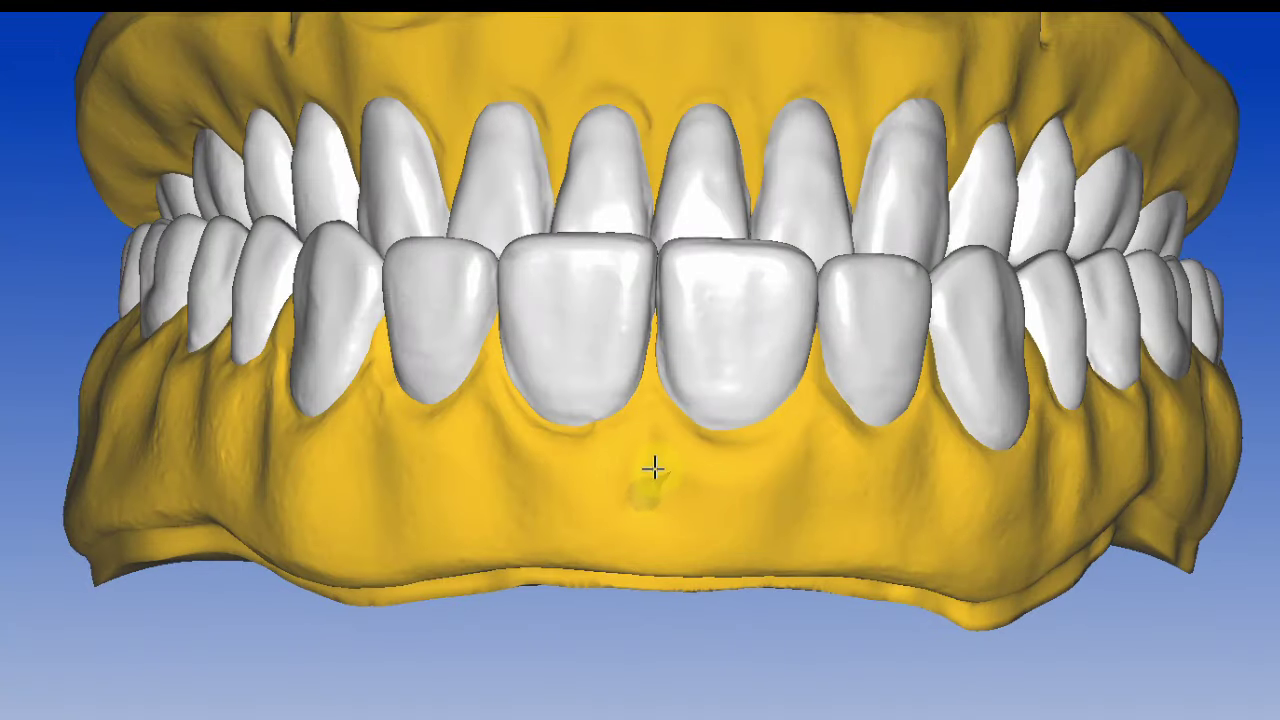
right_click_drag(656, 490, 663, 437)
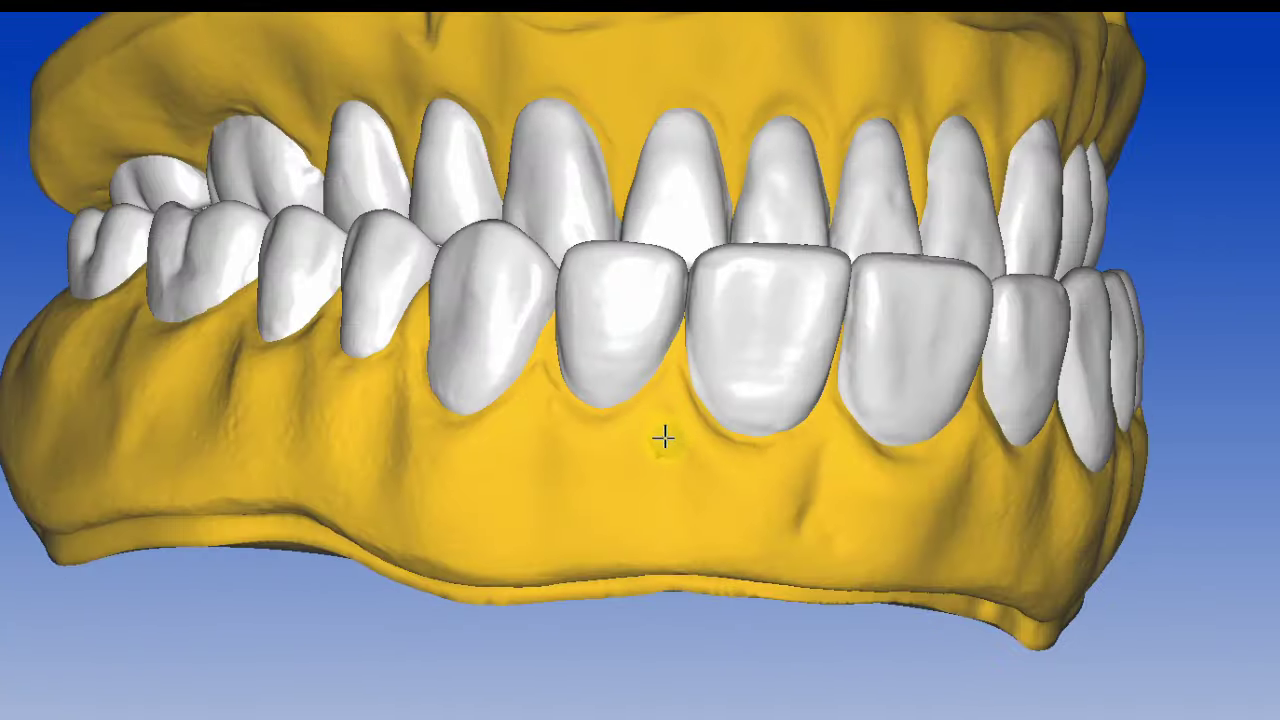
right_click_drag(716, 512, 677, 455)
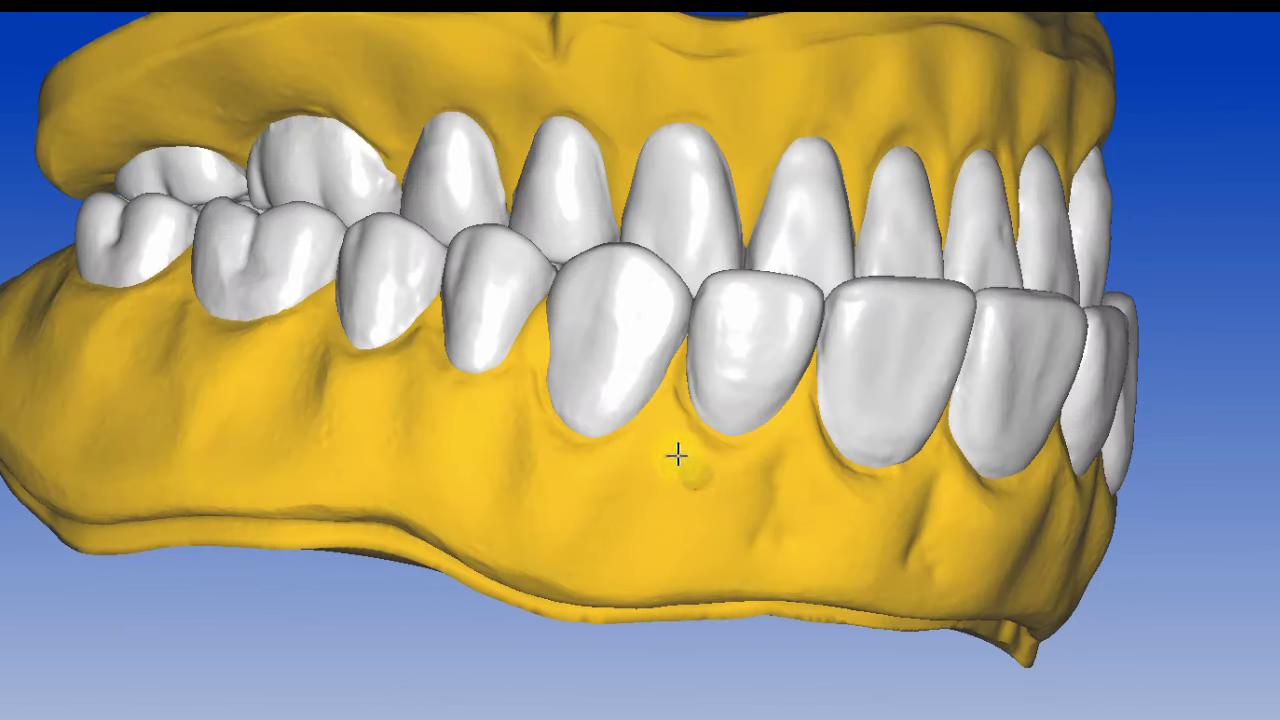
right_click_drag(673, 537, 557, 426)
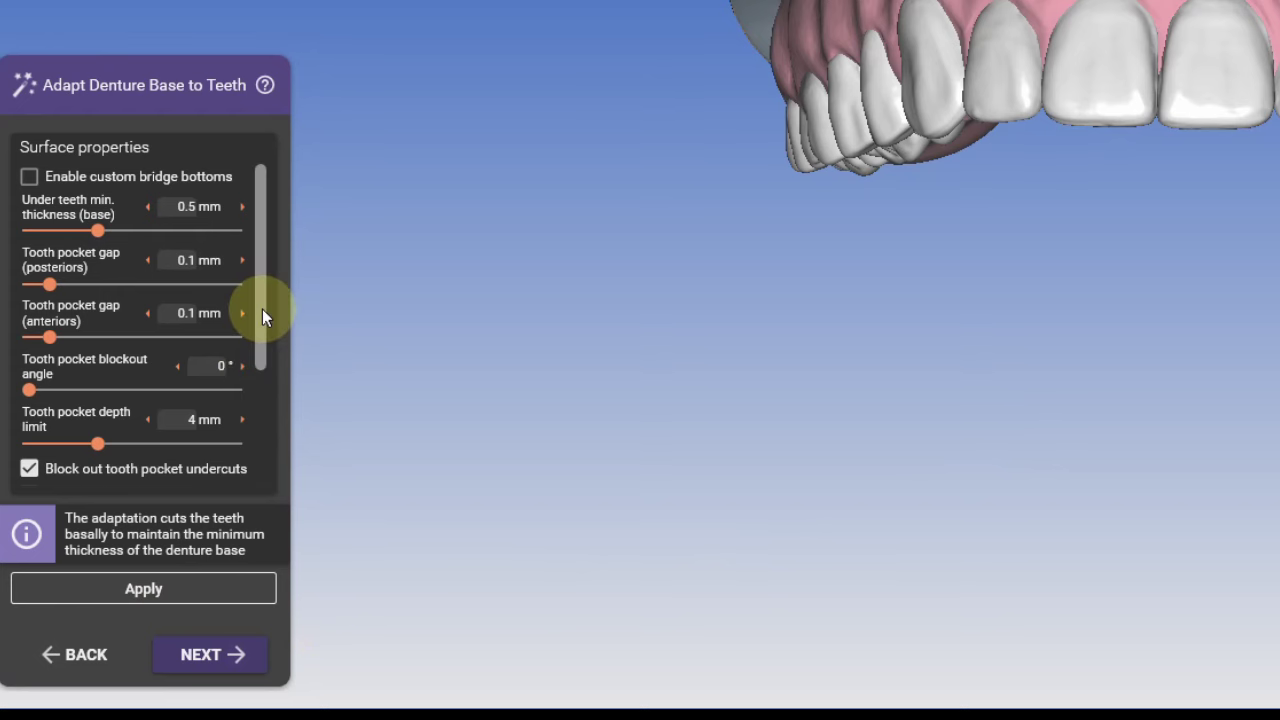
- Review the surface properties, keep the 0.1 mm tooth pocket gaps, and adapt the upper denture base to teeth 2 through 15
left_click_drag(170, 473, 168, 552)
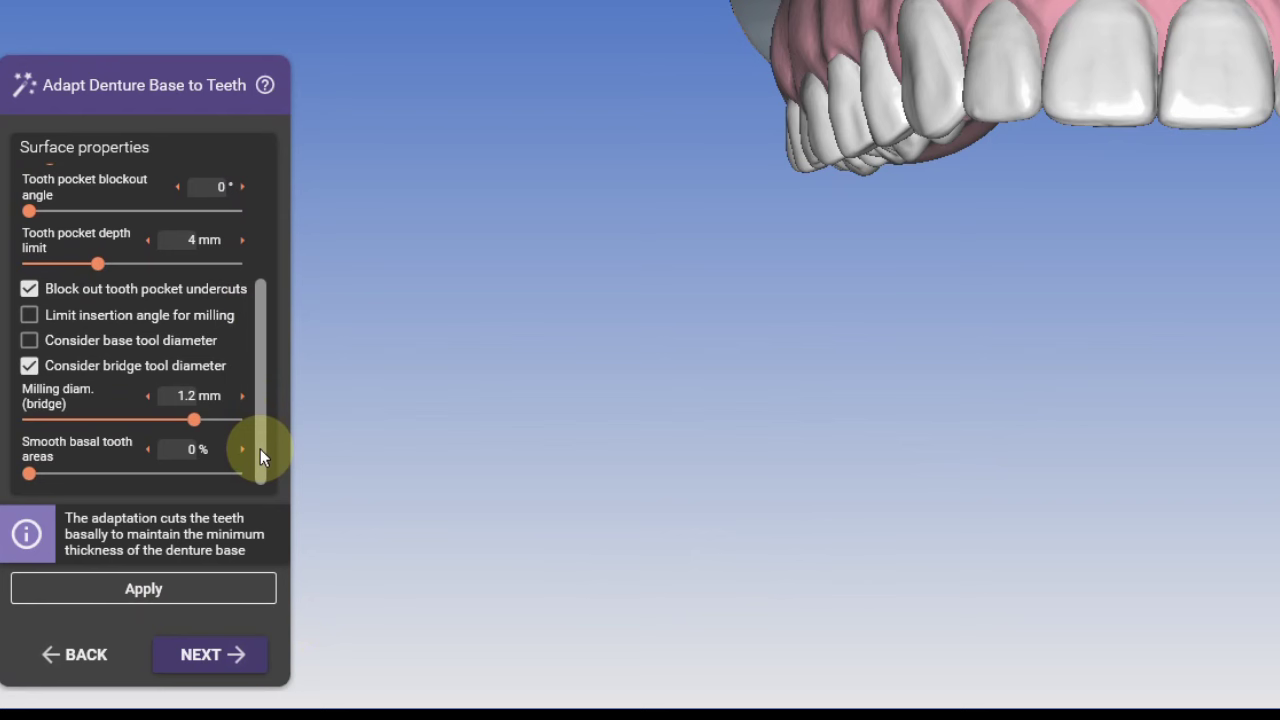
left_click_drag(260, 449, 275, 263)
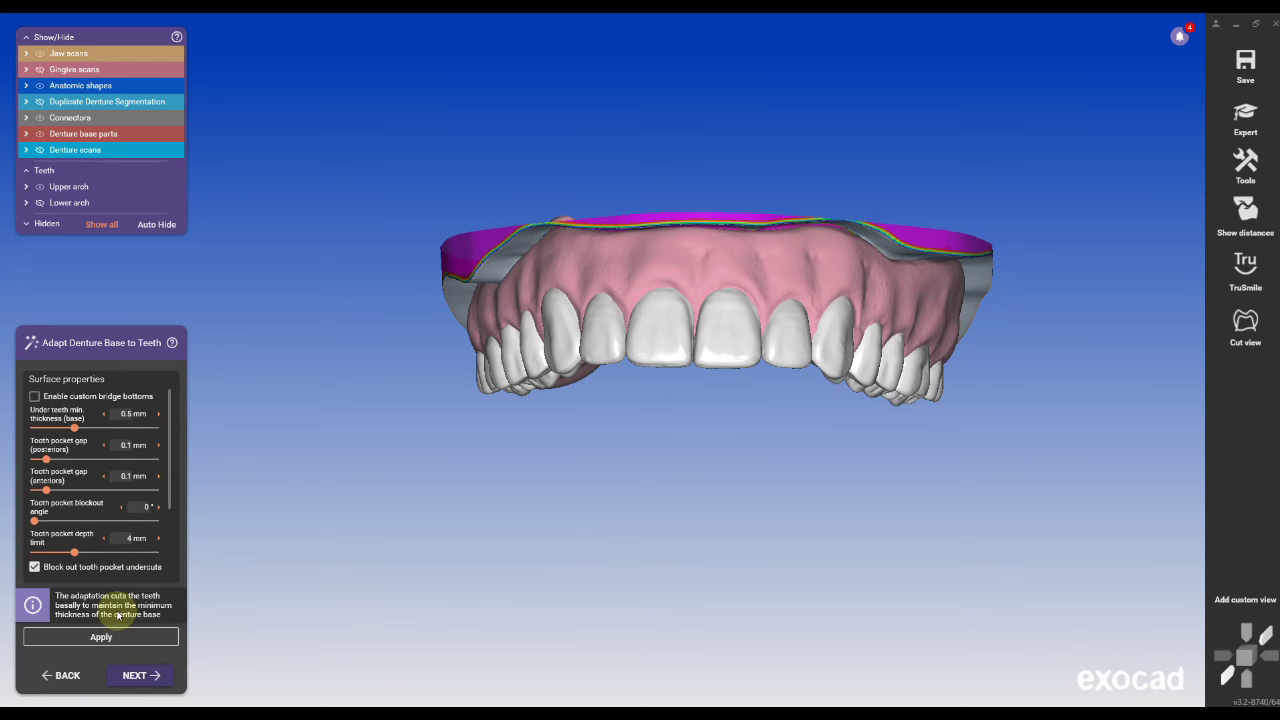
left_click(122, 637)
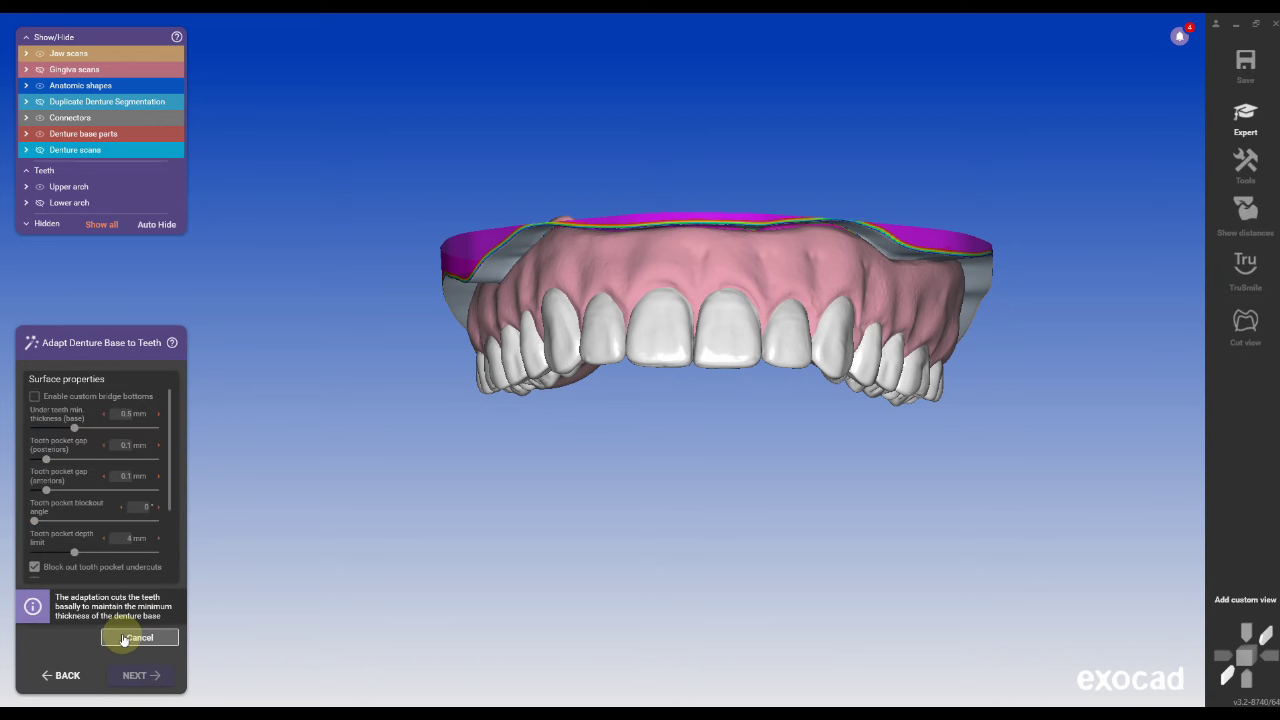
left_click(128, 676)
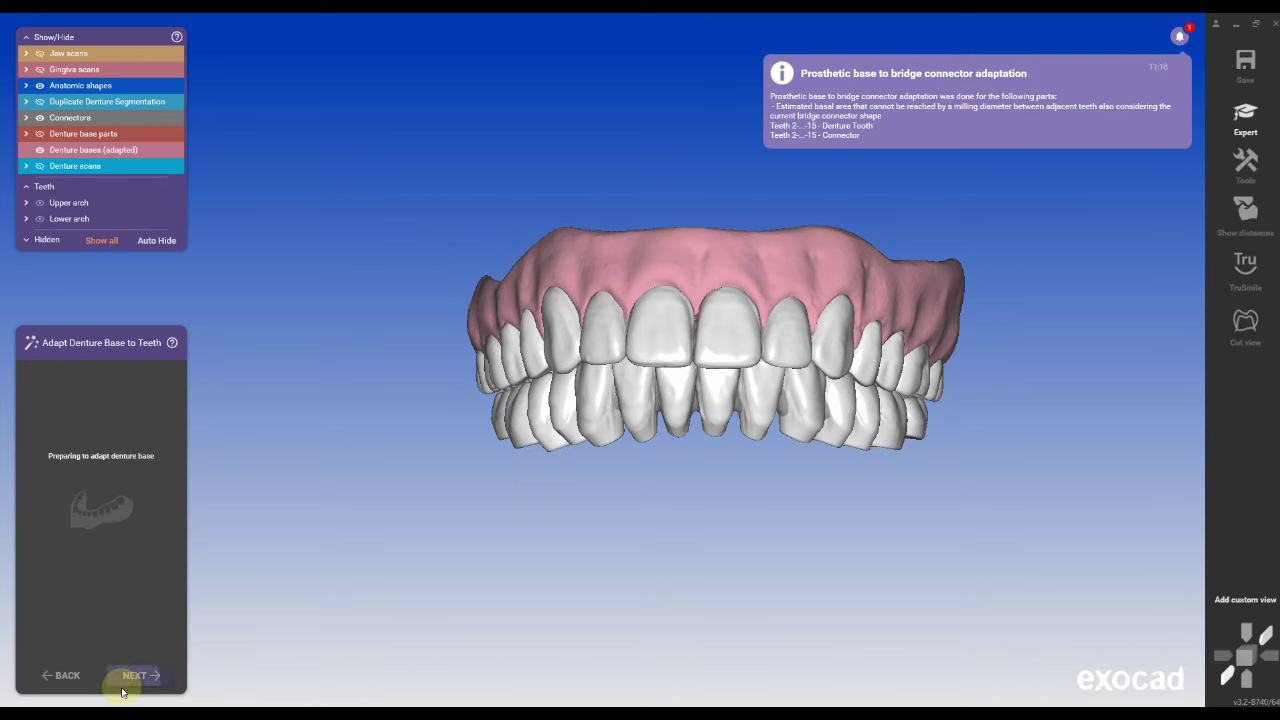
- Adapt the lower denture base to teeth 18 through 31, accept it, and inspect the tooth pockets in both bases
left_click(129, 638)
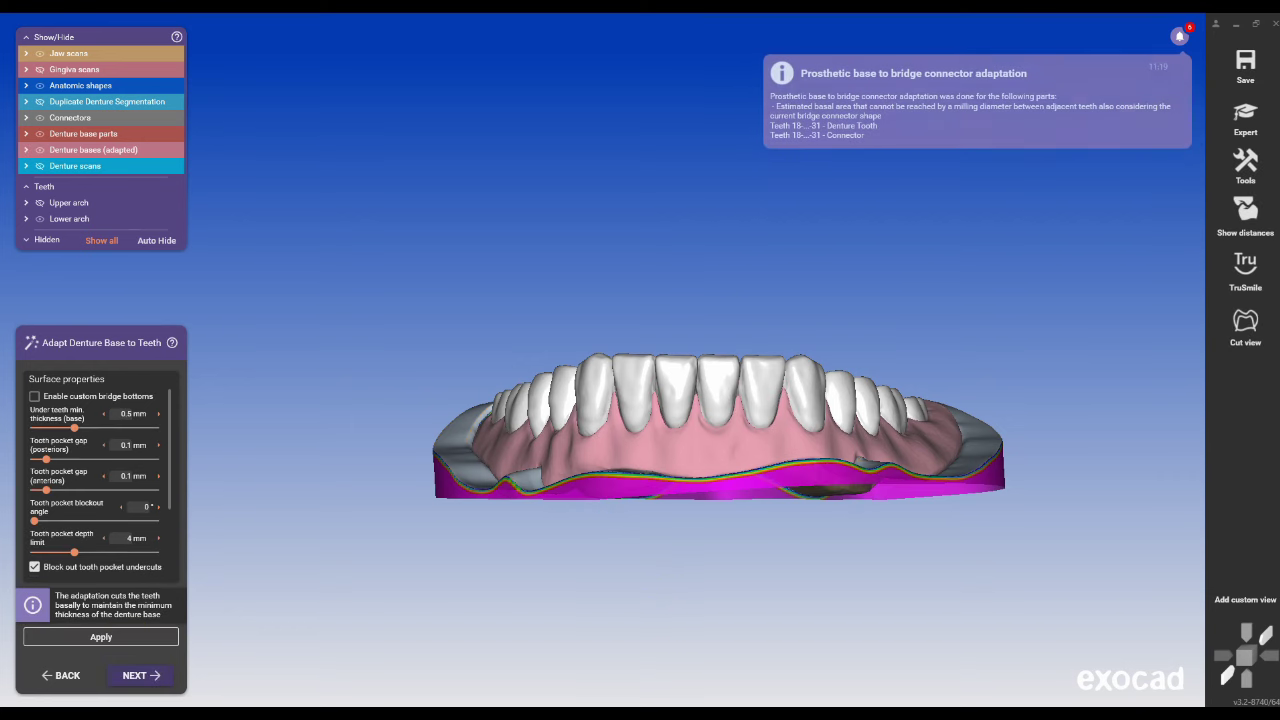
left_click(140, 677)
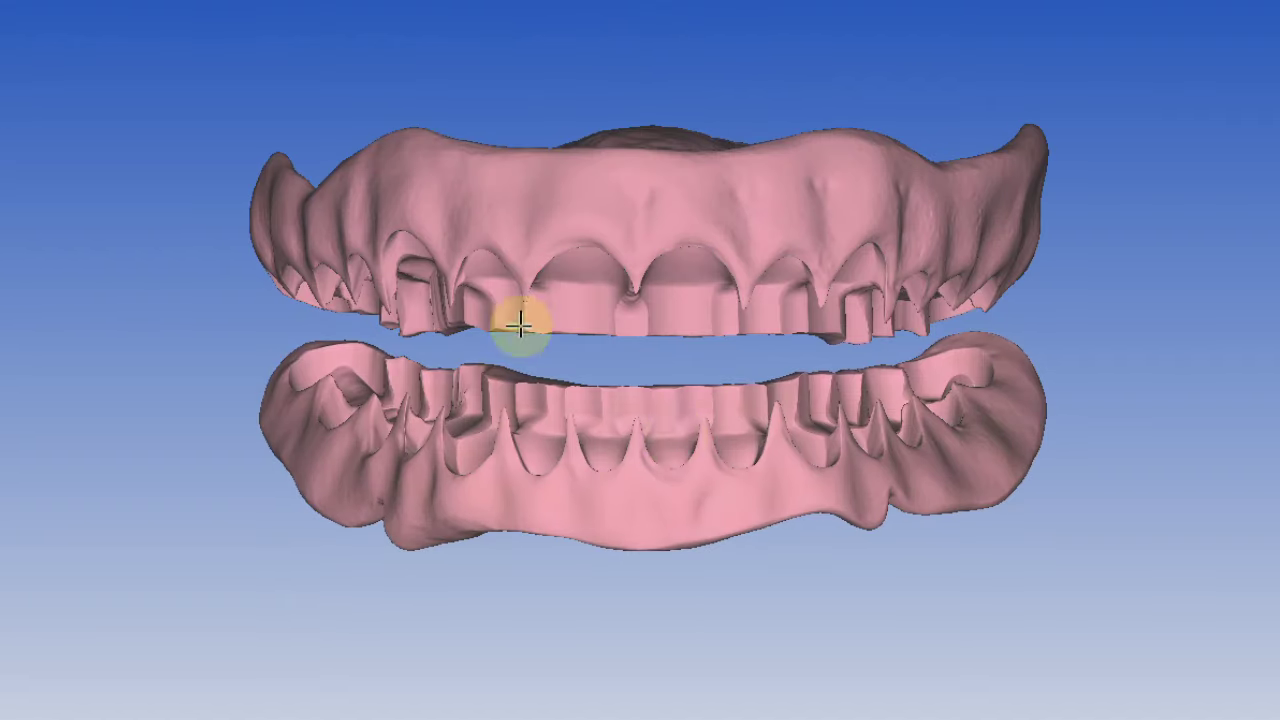
right_click_drag(680, 434, 687, 430)
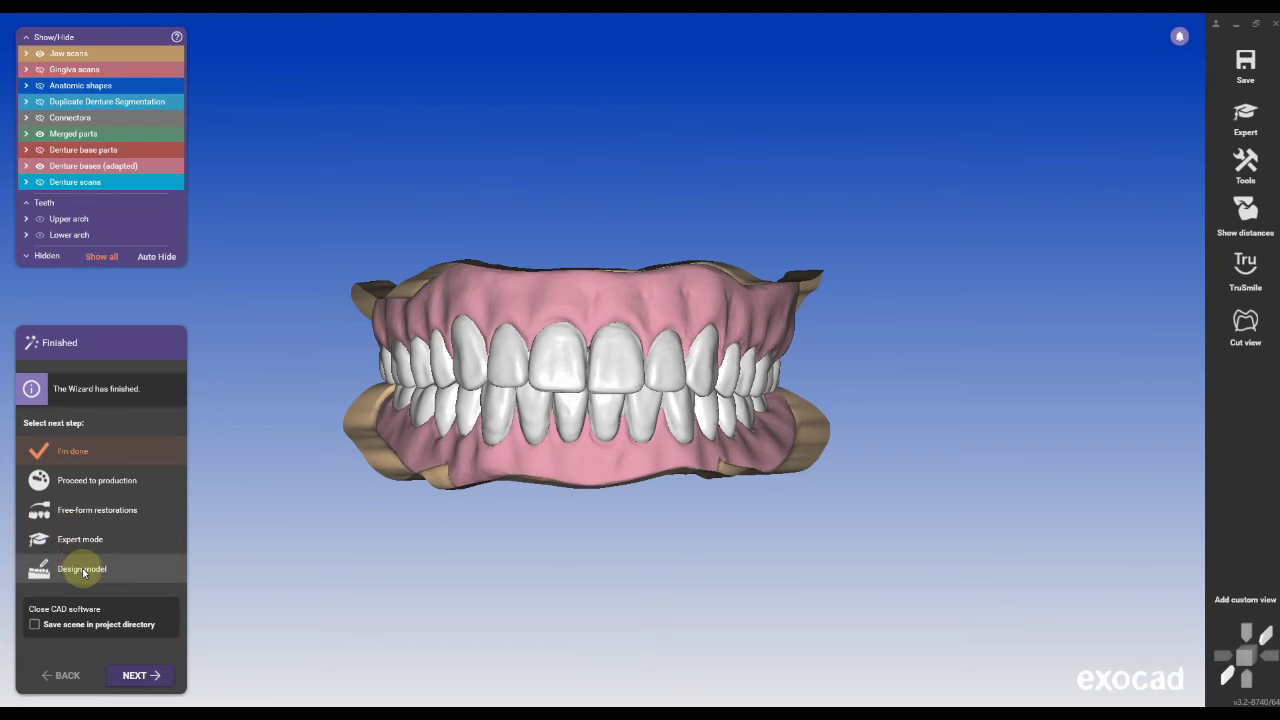
- Proceed from the finished denture to model design and choose the Plateless model type
left_click(83, 571)
left_click(127, 677)
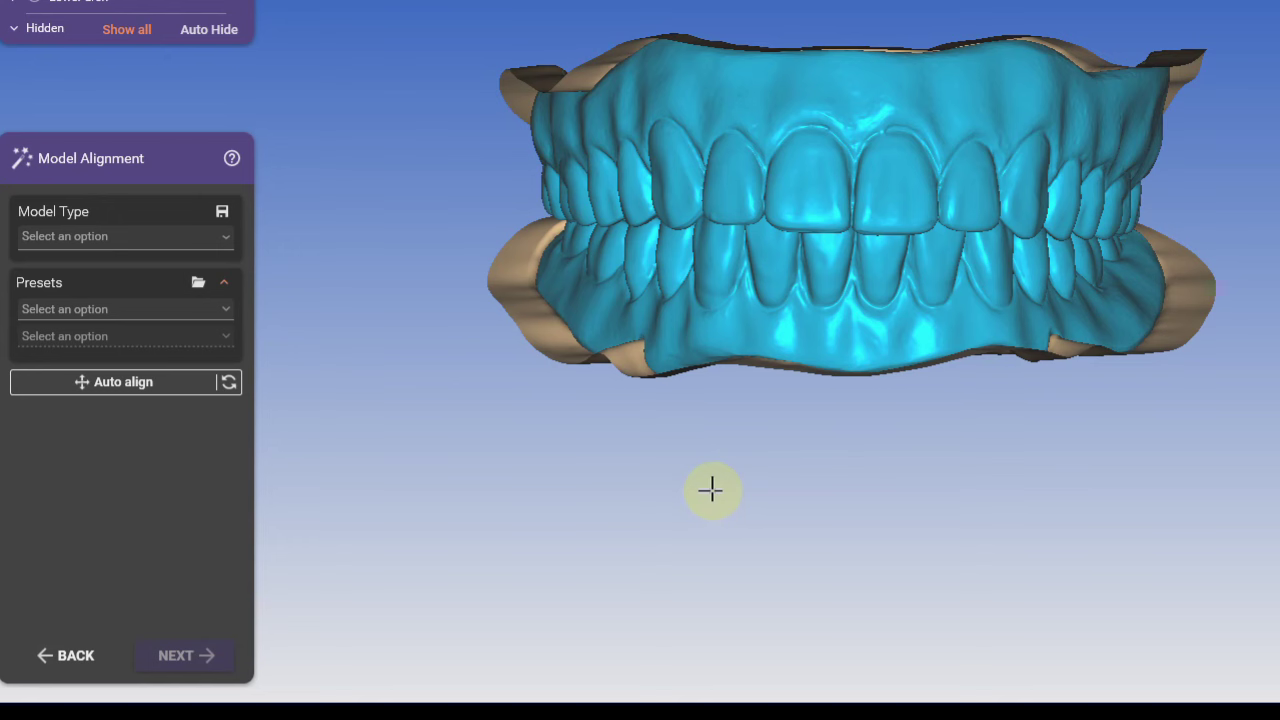
left_click(225, 240)
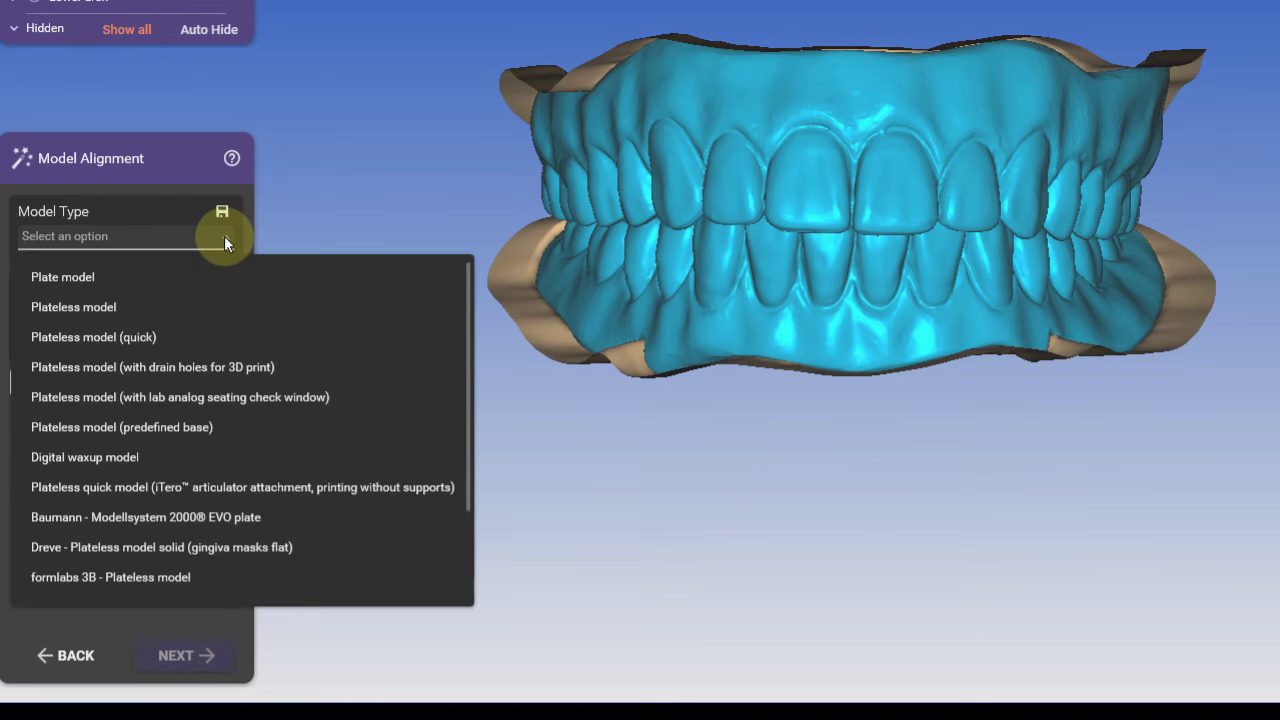
left_click(110, 307)
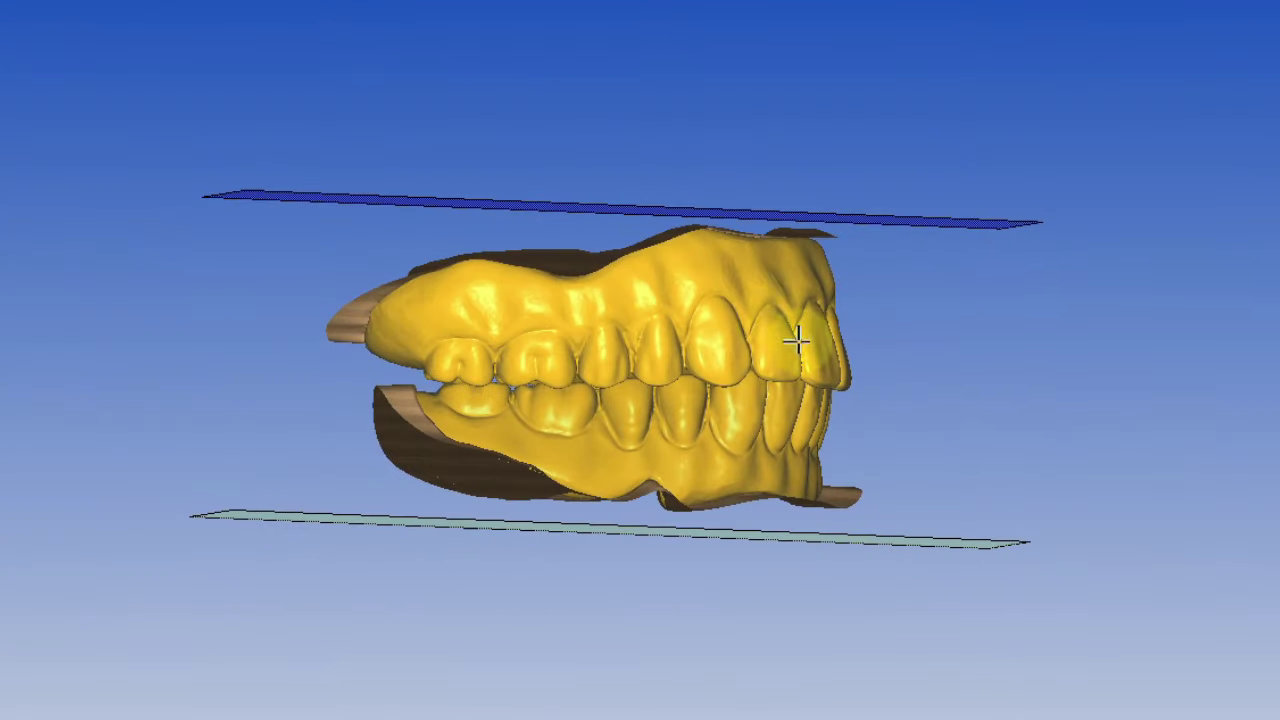
- Move and tilt the upper and lower scans to align them between the model base planes
left_click_drag(776, 313, 800, 320)
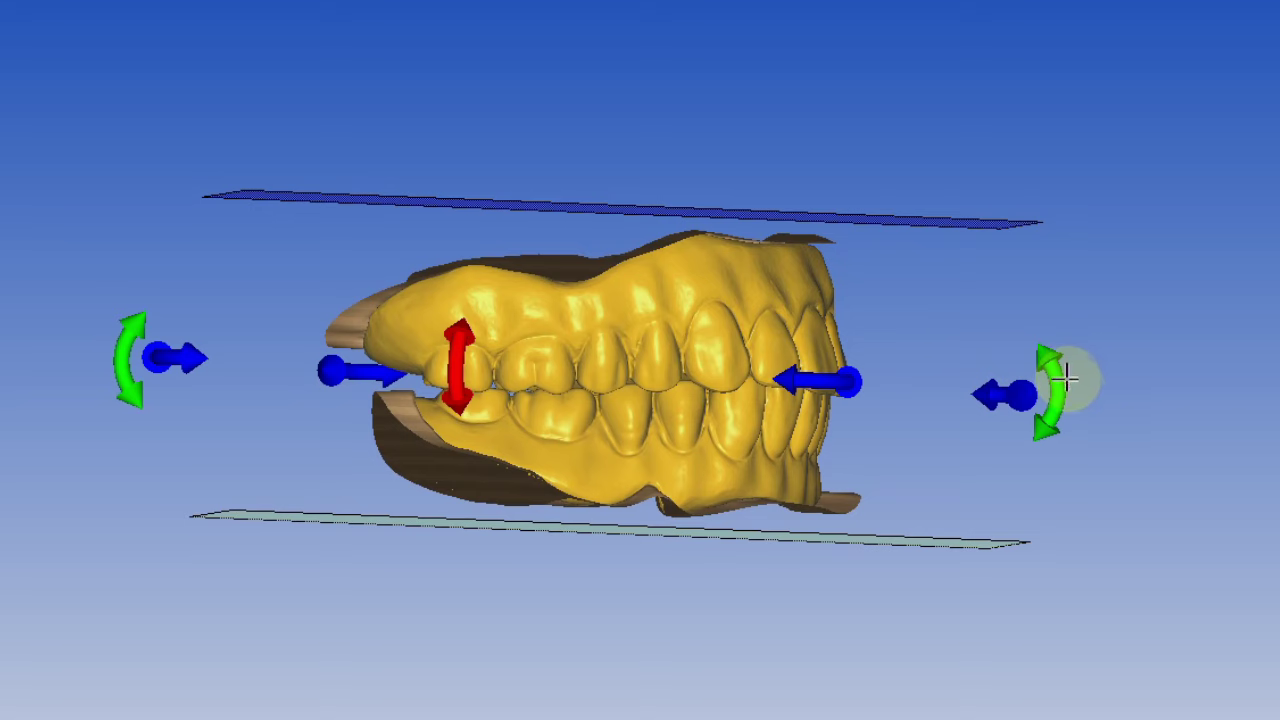
left_click_drag(1059, 385, 1053, 415)
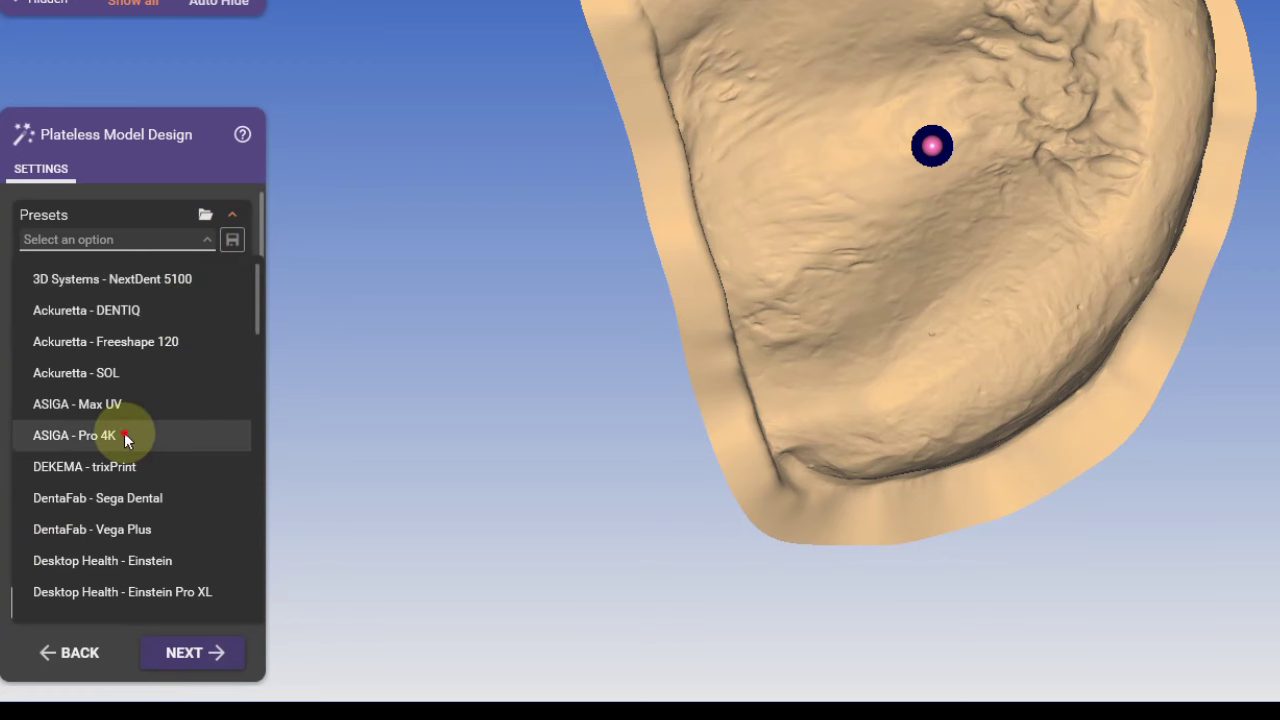
- Load the ASIGA - Pro 4K preset and create the hollow plateless models
left_click(124, 432)
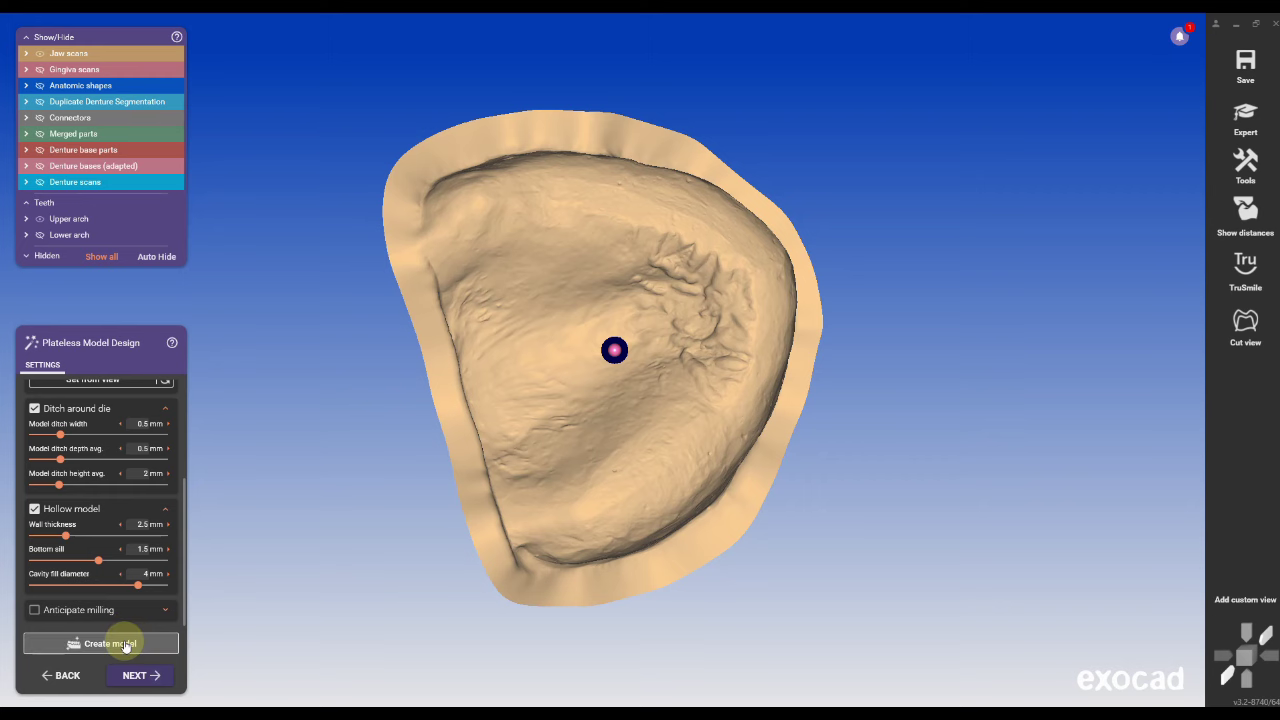
left_click(170, 603)
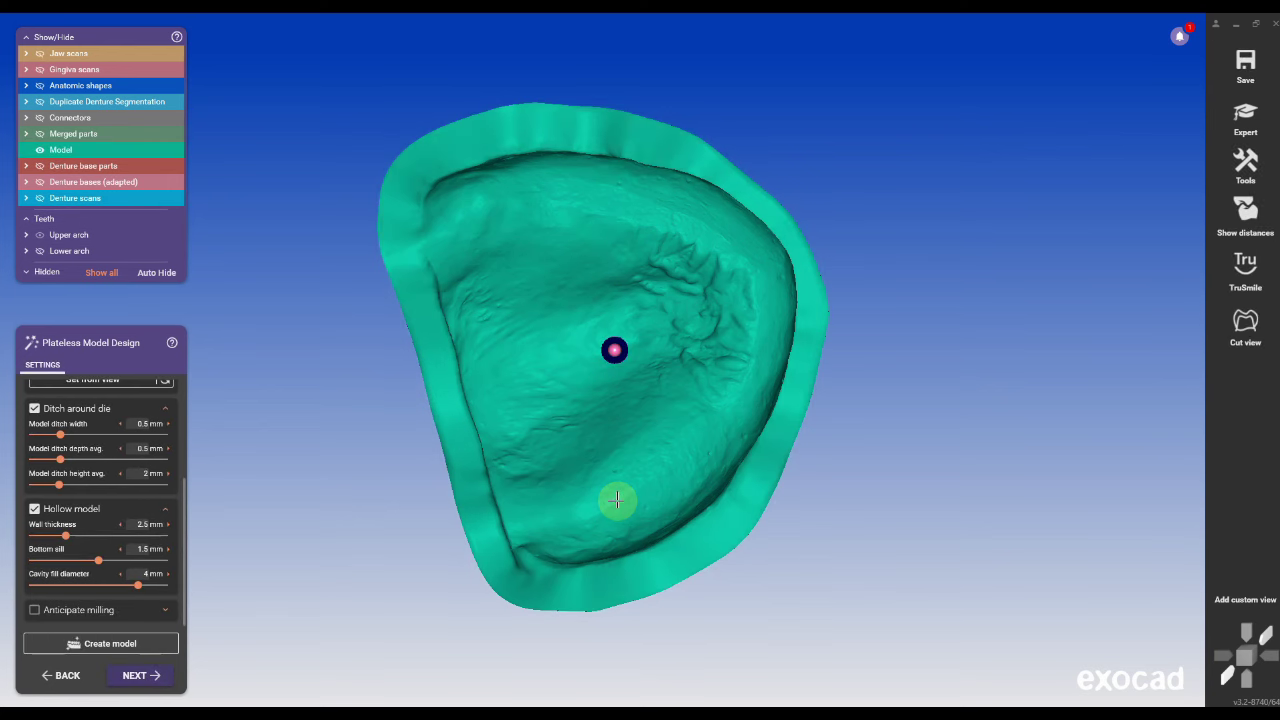
left_click(141, 648)
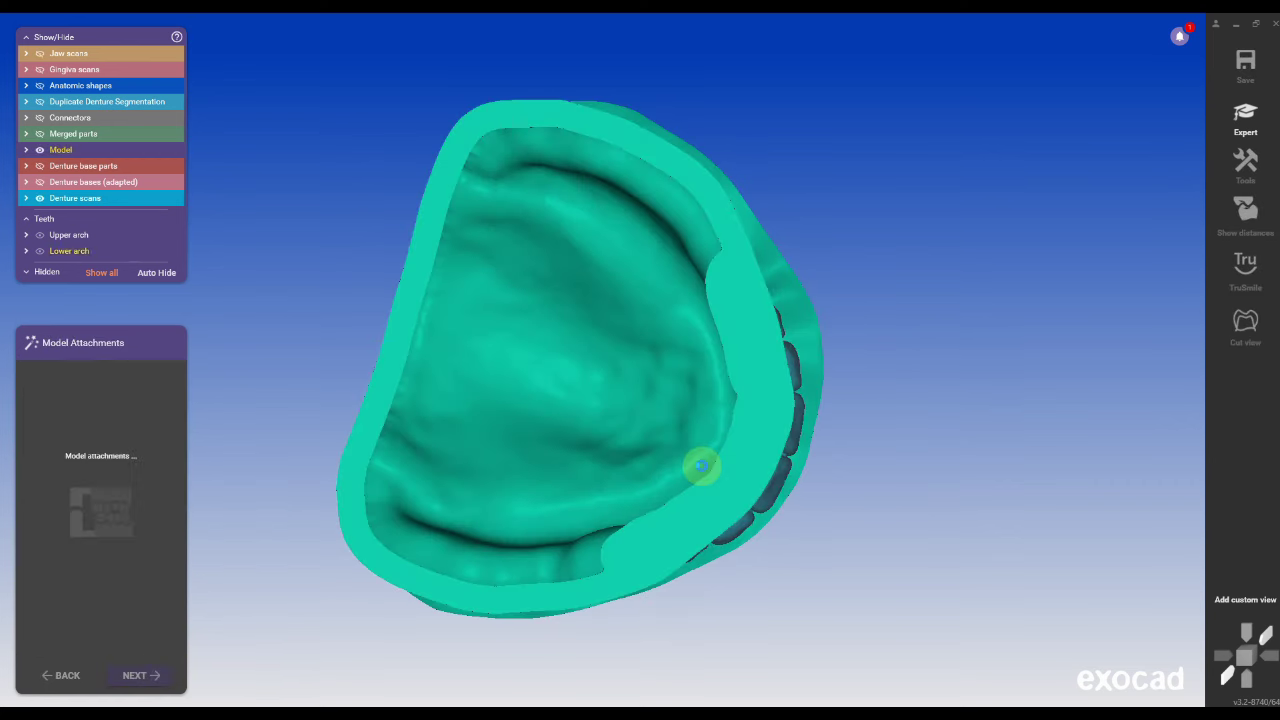
- Browse the available model attachments, including the honeycomb support structure for hollow models
left_click(171, 447)
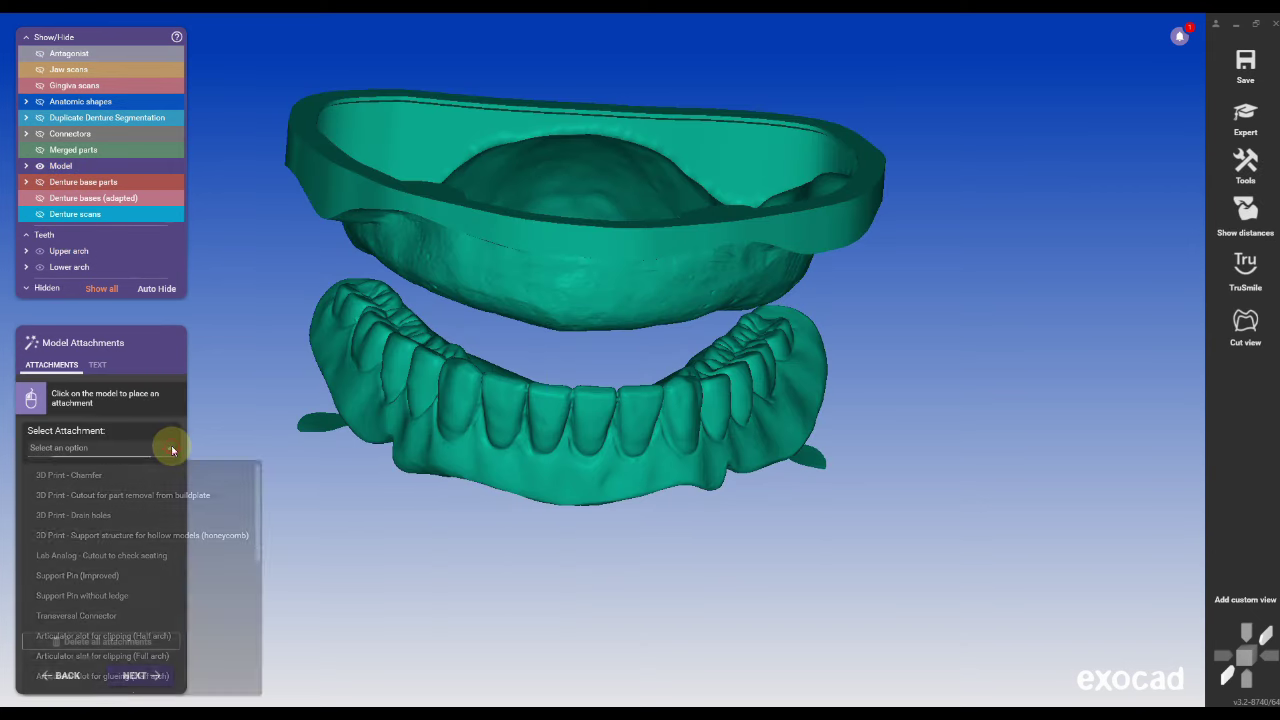
mouse_move(155, 578)
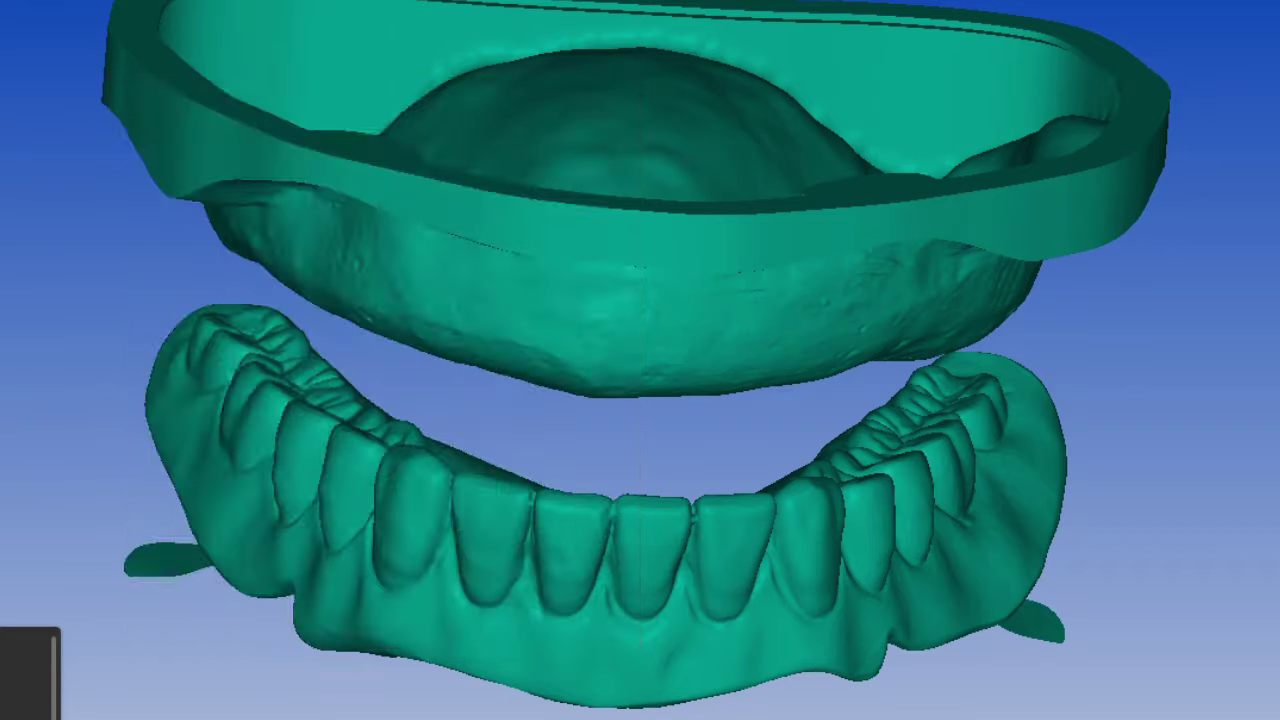
mouse_move(150, 555)
key("Down")
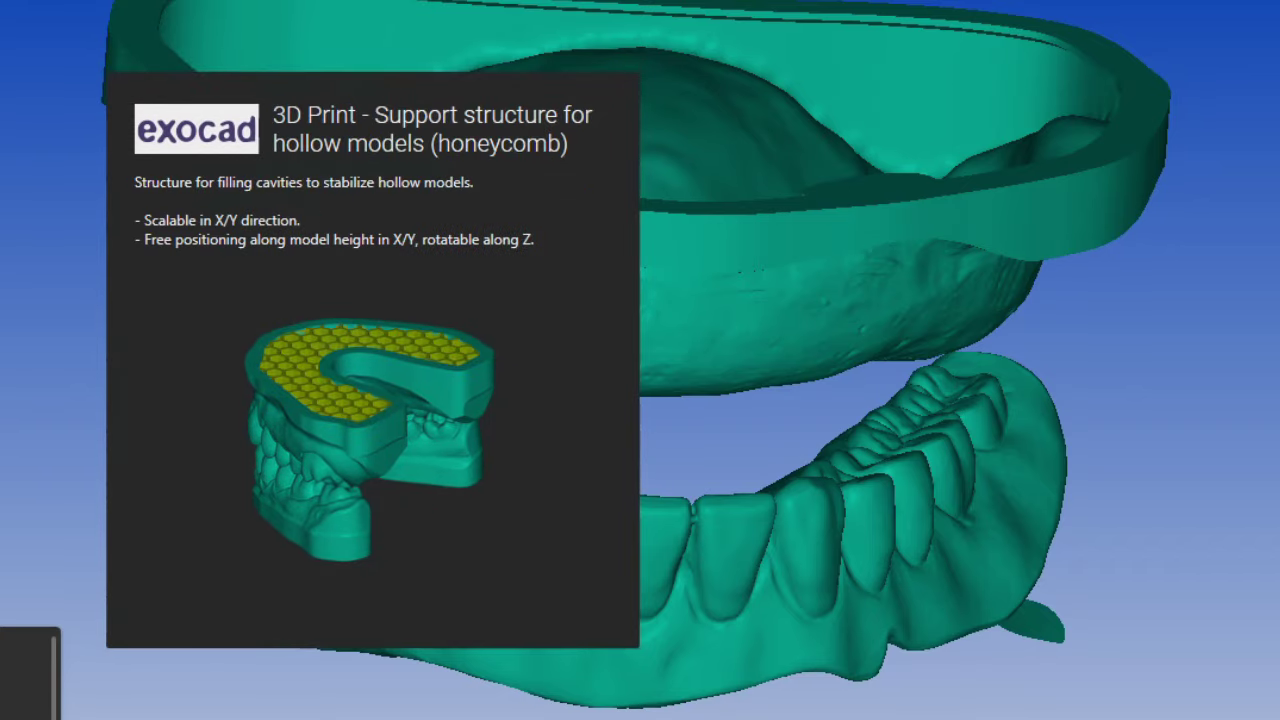
key("Down")
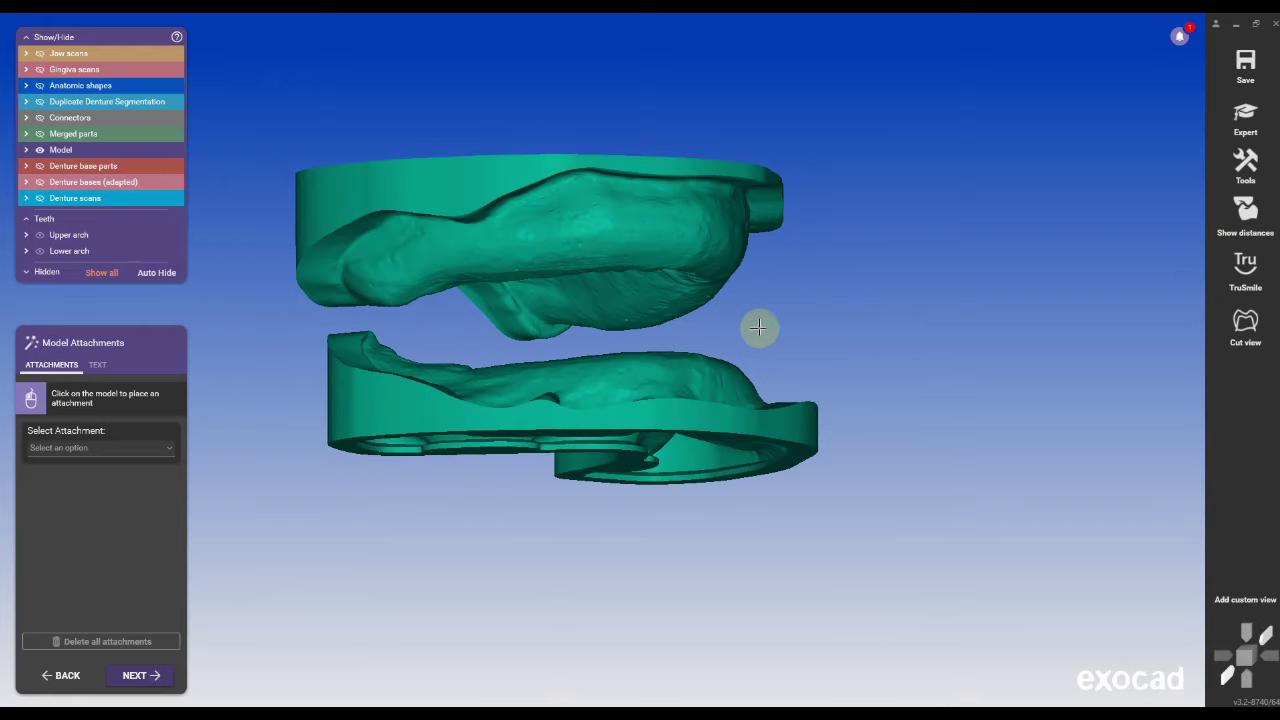
- Emboss the text "Copy Denture" on the side wall of the lower model, with thickness 0.5 and size 4
right_click_drag(759, 327, 757, 334)
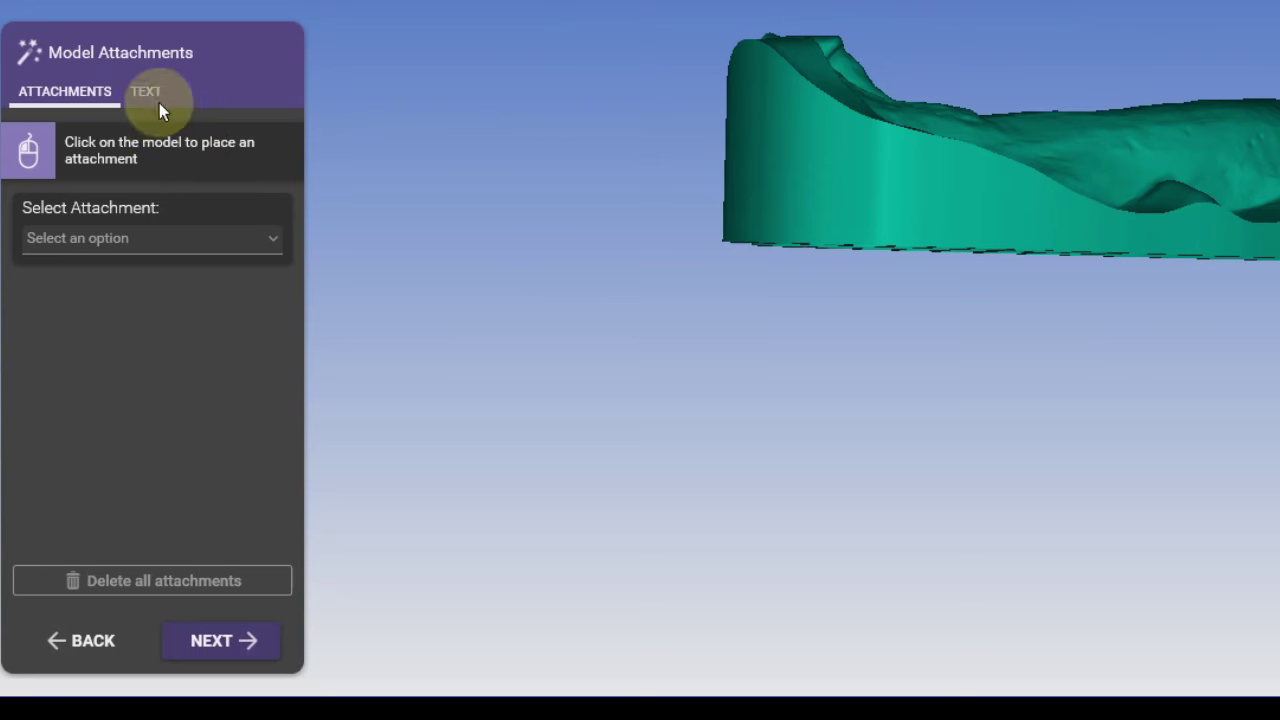
left_click(159, 103)
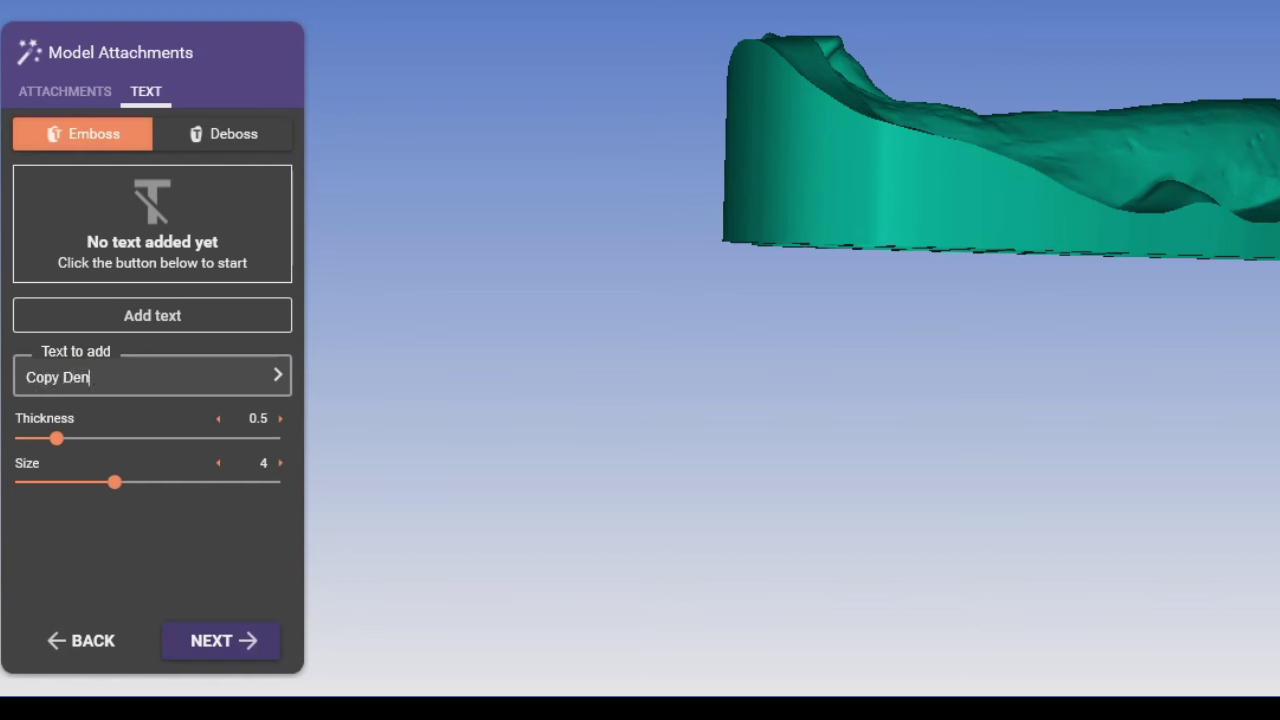
left_click(235, 322)
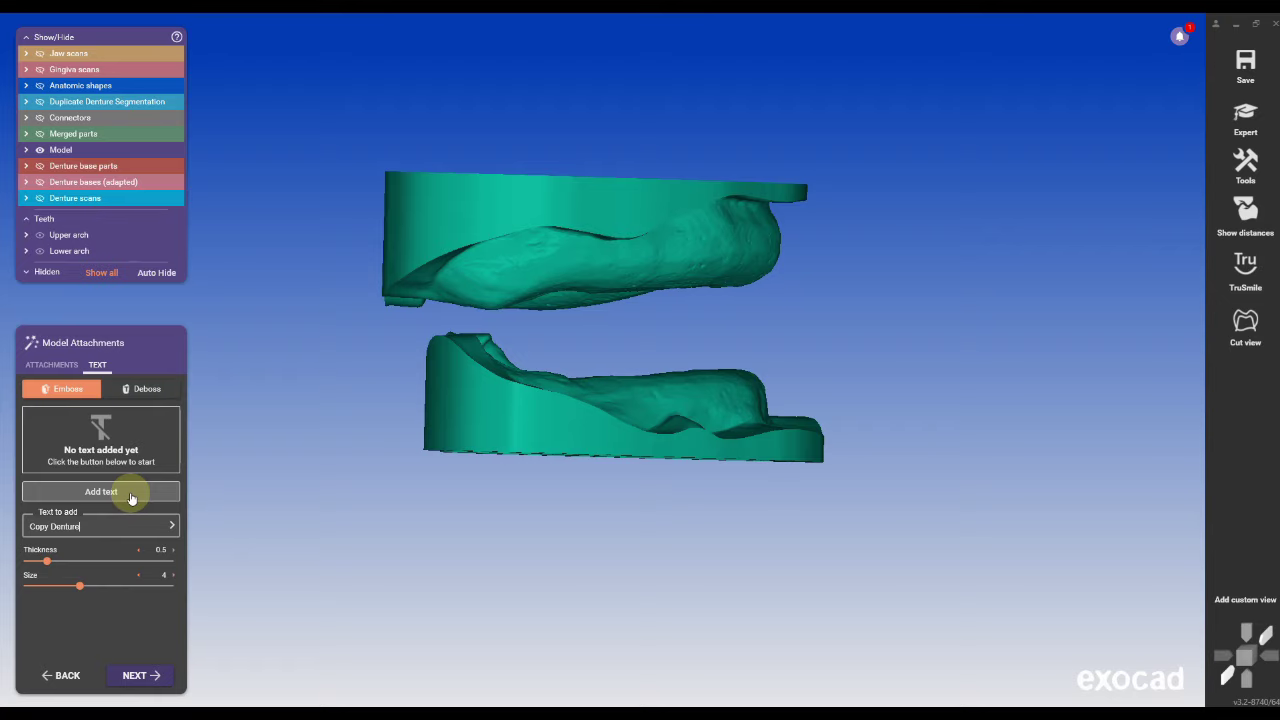
left_click(131, 495)
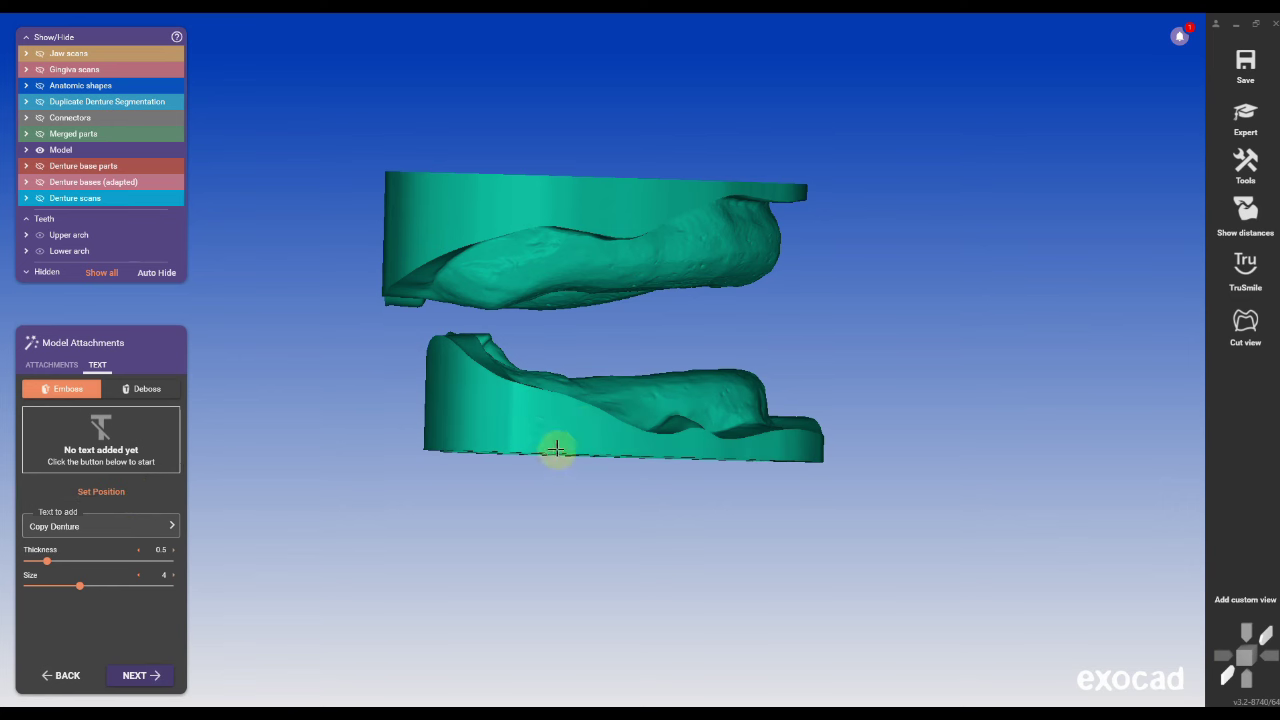
left_click(496, 431)
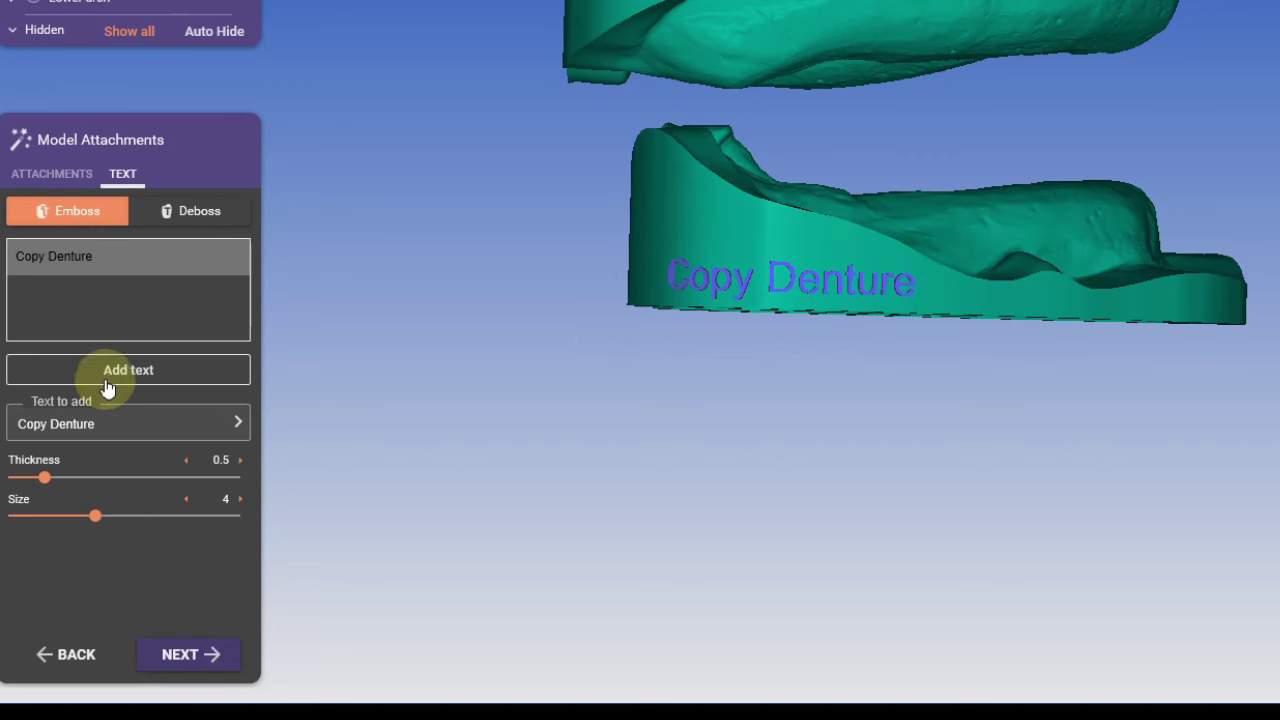
- Add a second embossed "Copy Denture" text on the side wall of the upper model
left_click(88, 494)
left_click(61, 264)
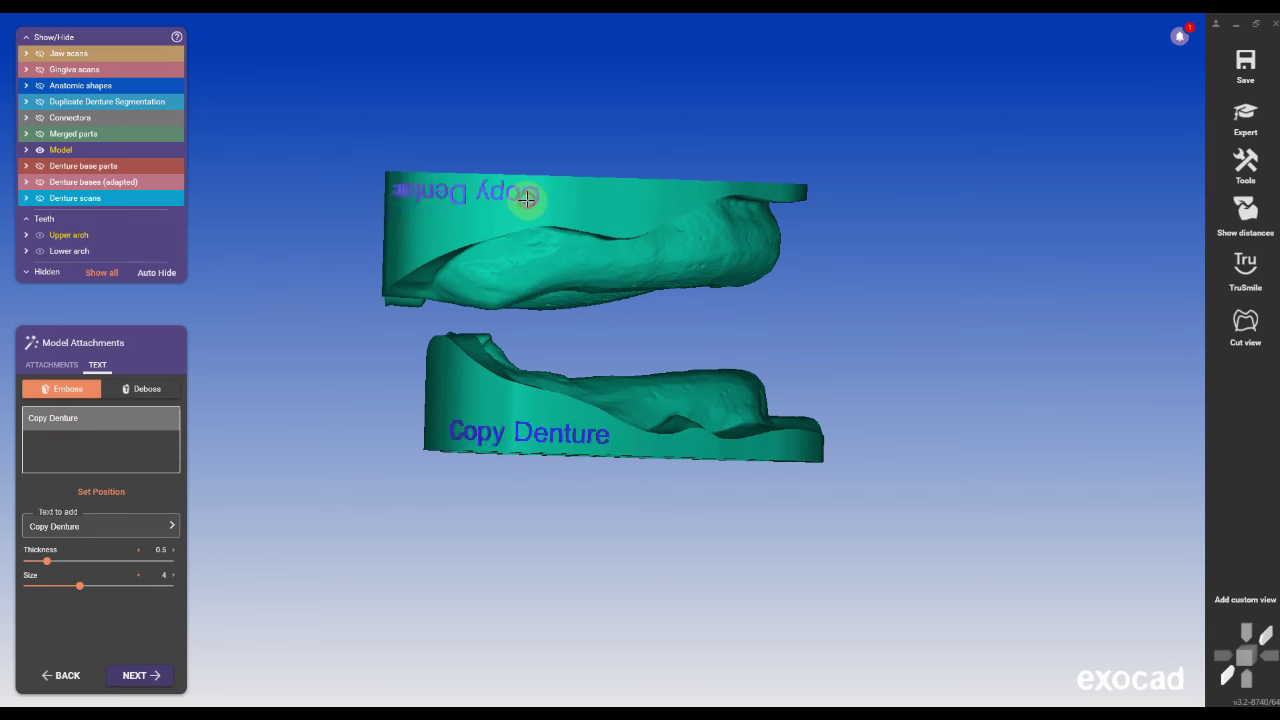
left_click(530, 199)
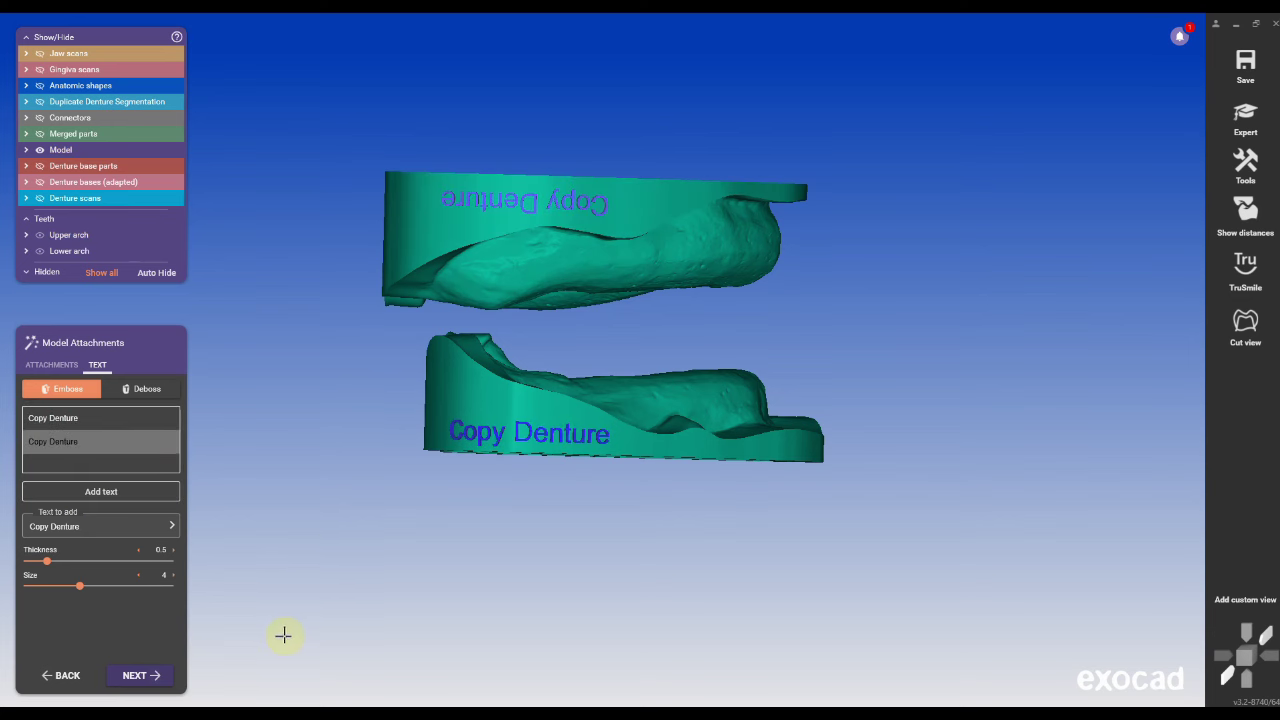
- Apply the text to the models and finish the design as done, saving the scene in the project directory
left_click(137, 684)
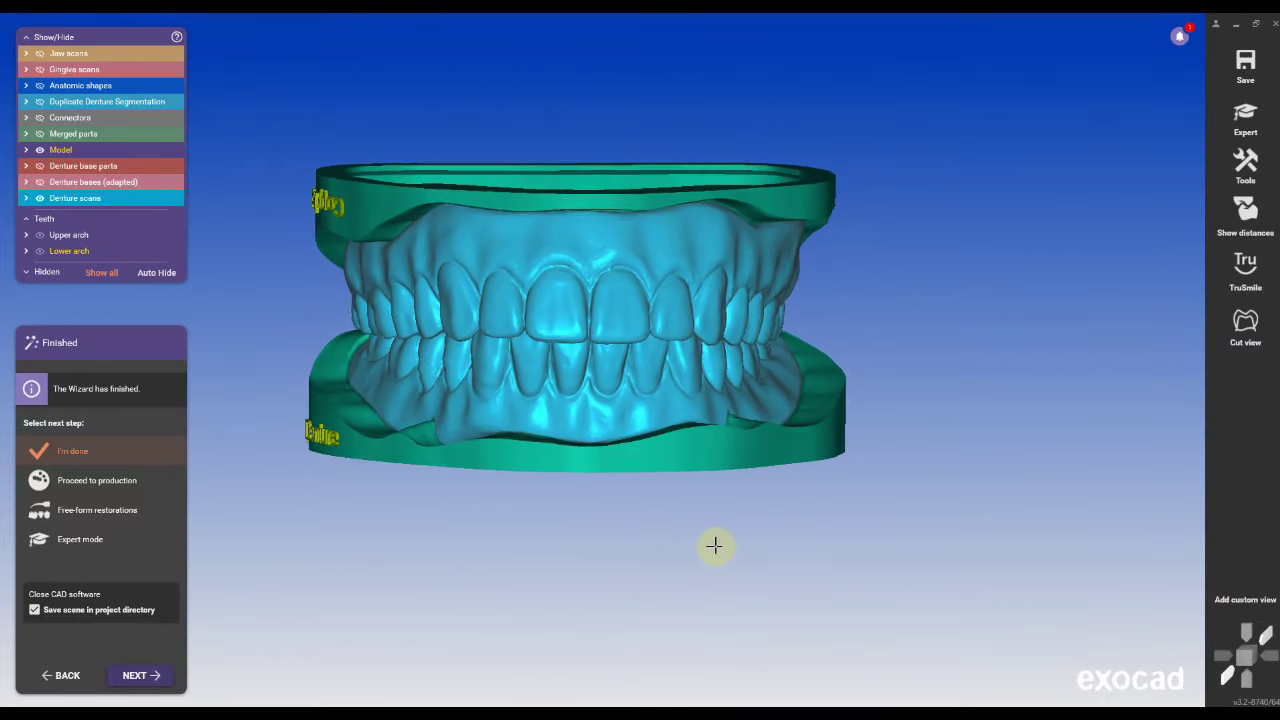
left_click(118, 675)
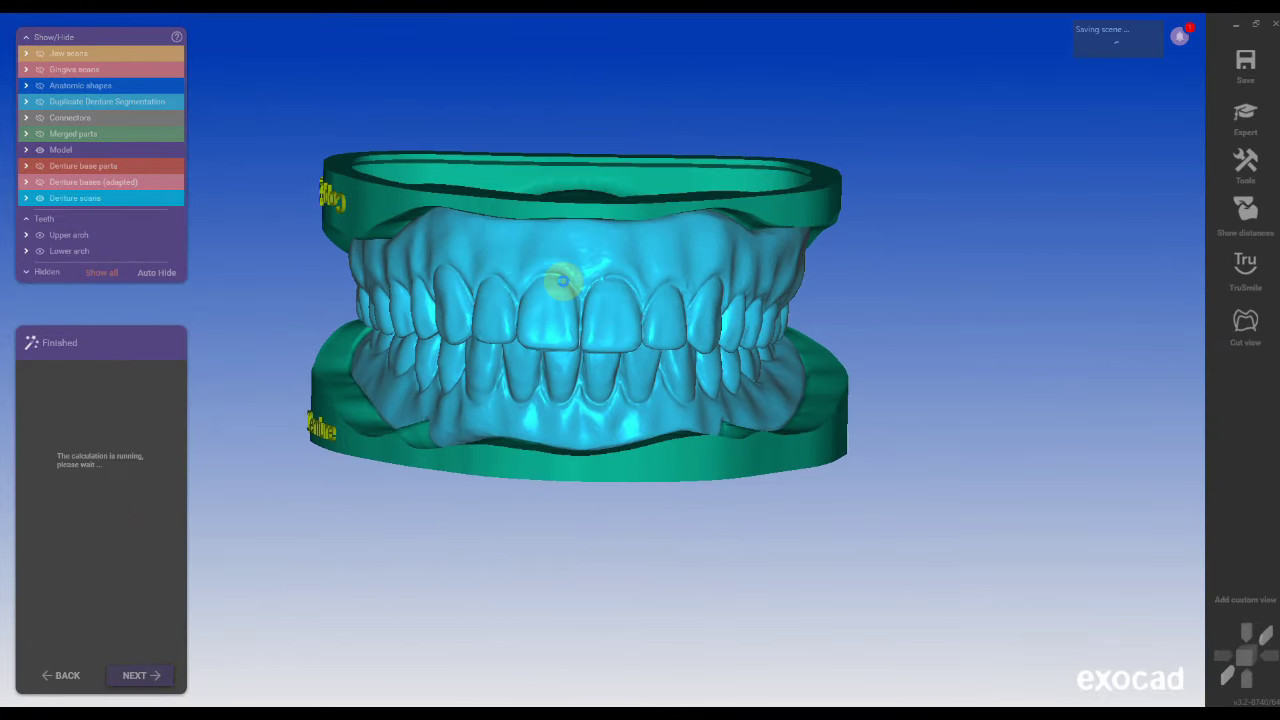